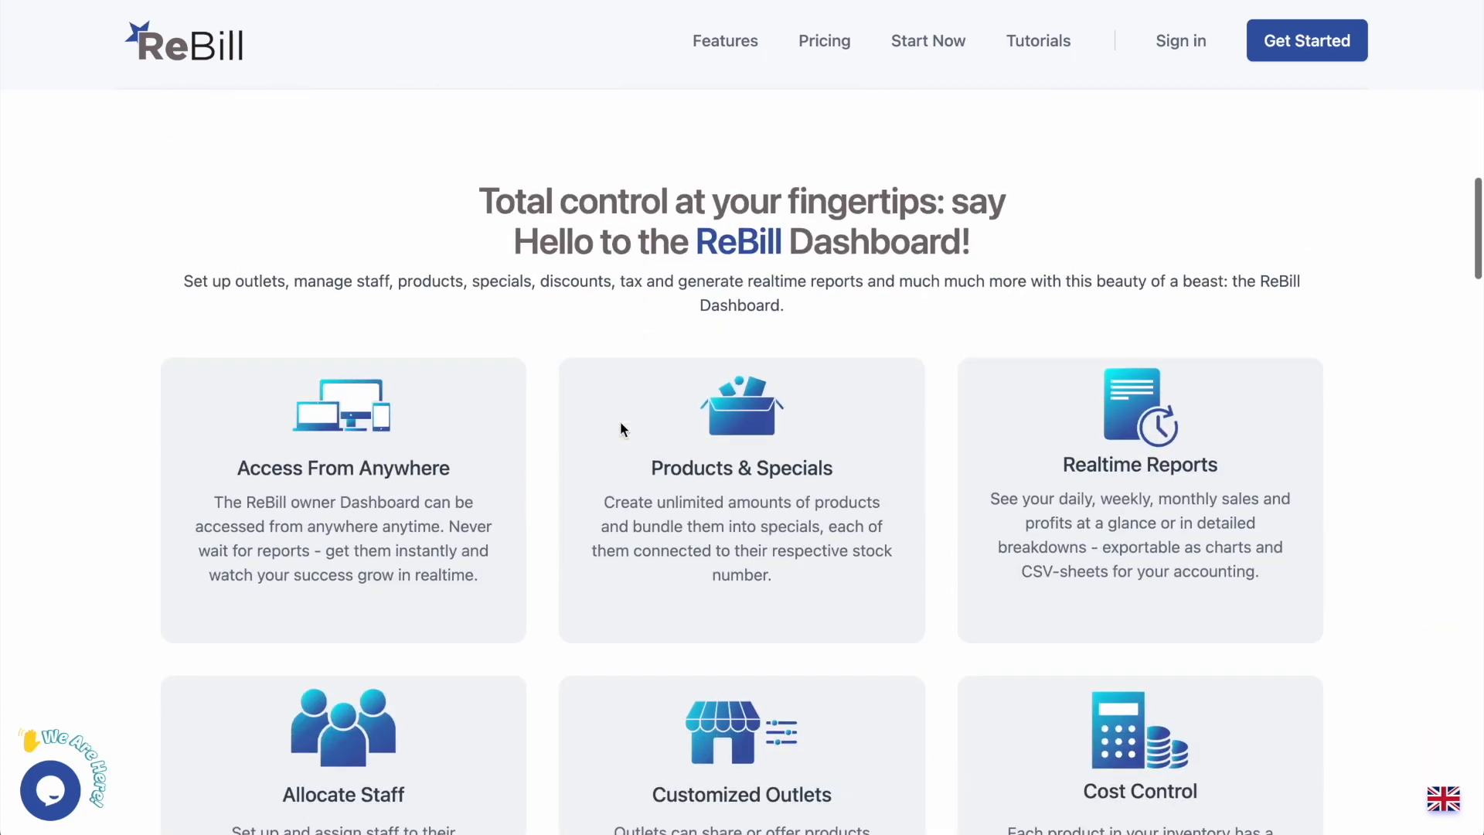
# Sign in to ReBill by entering the account's username and password, and open the ReBill Dashboard.
pyautogui.scroll(-3, 620, 420)
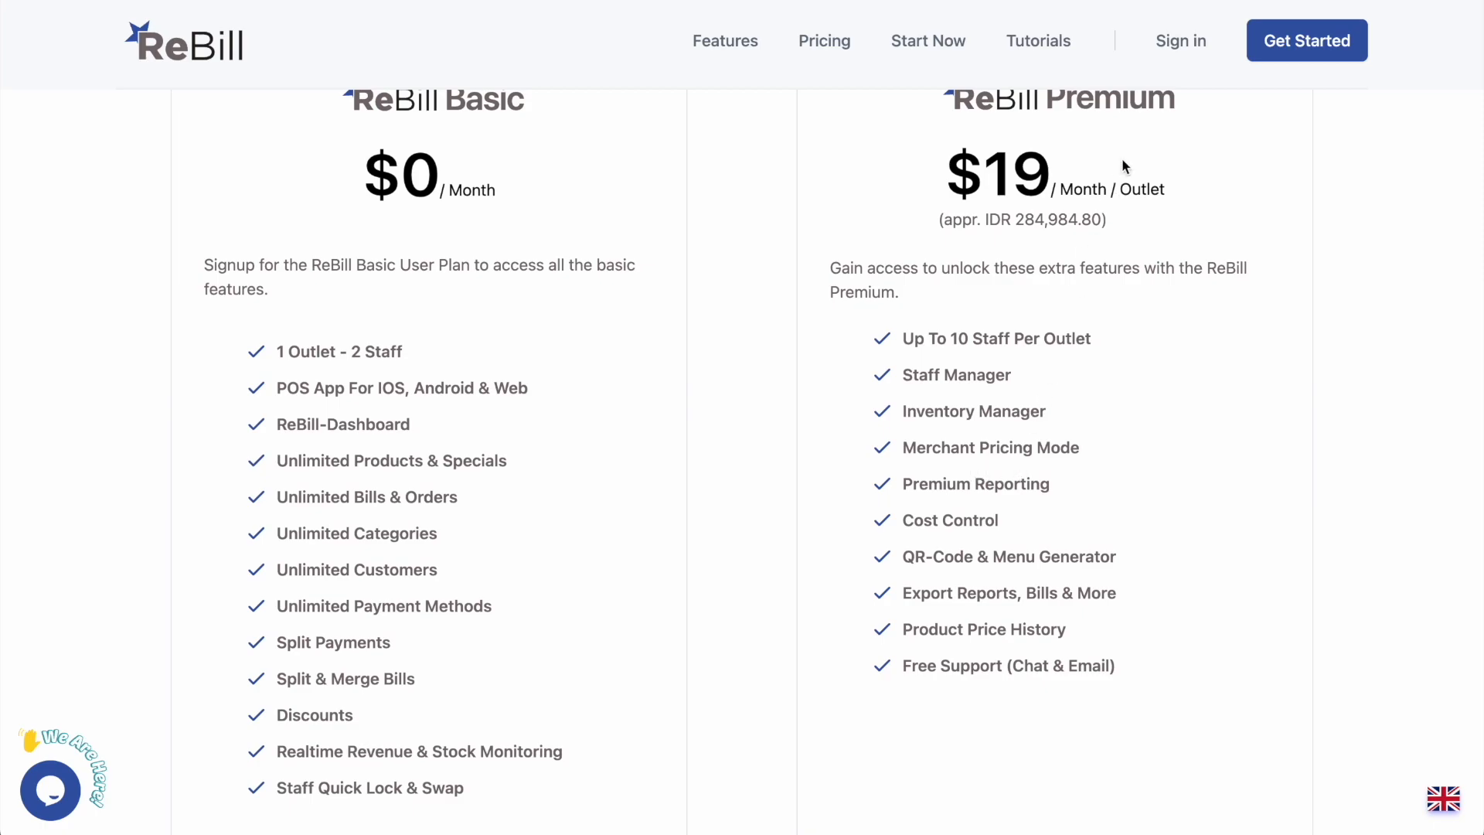
pyautogui.click(1179, 49)
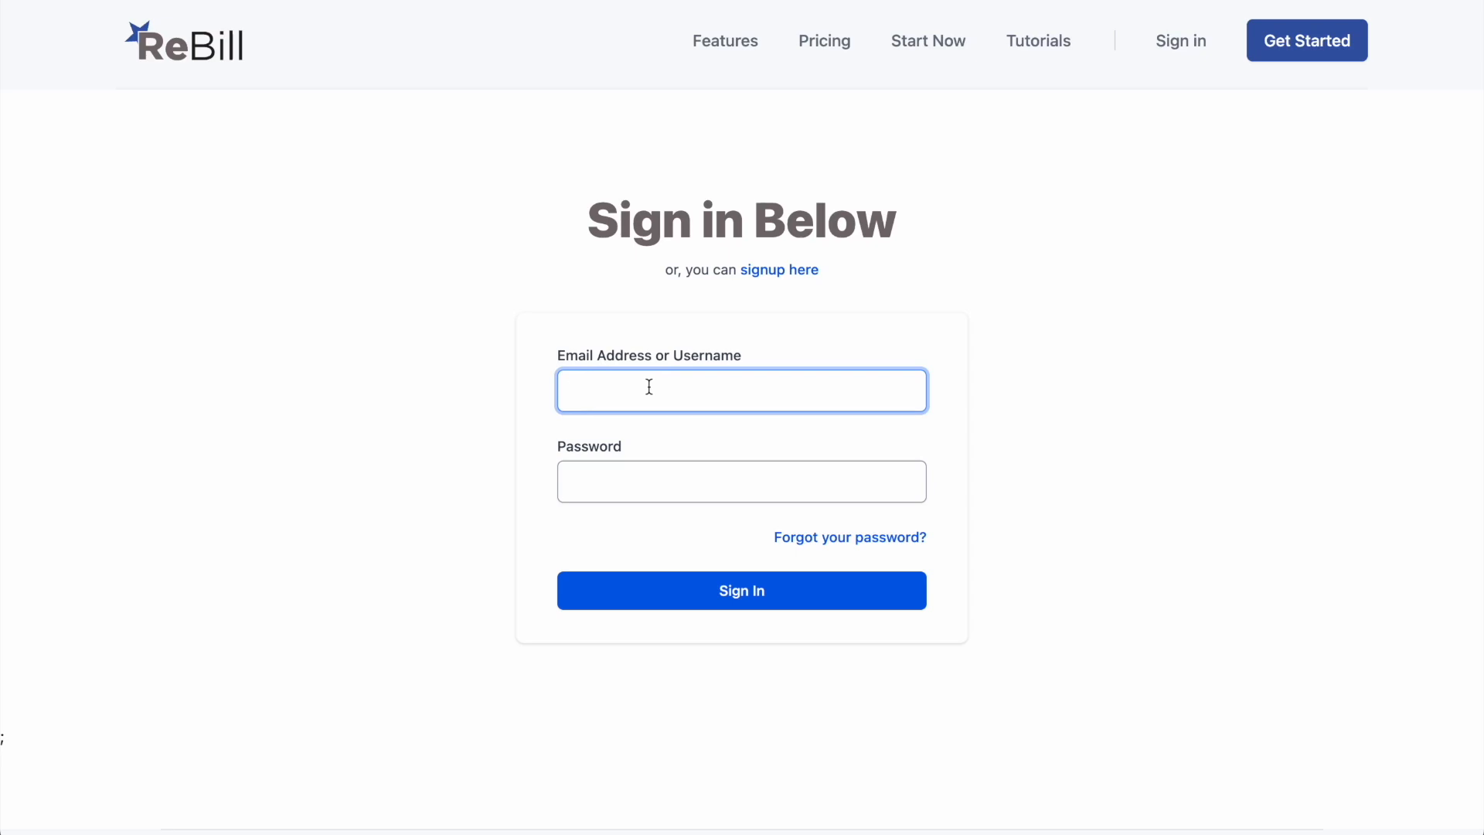
pyautogui.write('johndoe')
pyautogui.press('Tab')
pyautogui.write('•')
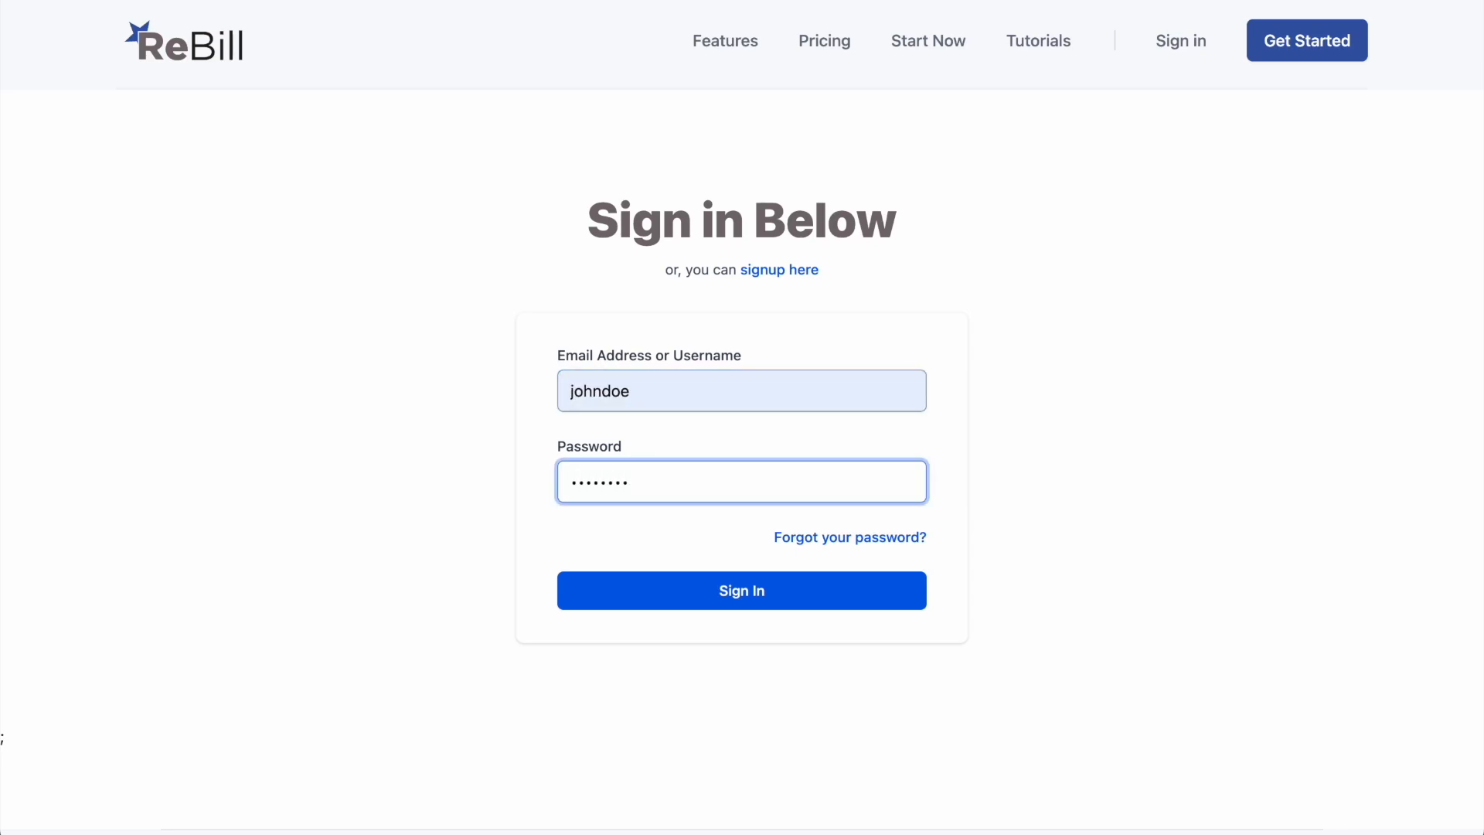
pyautogui.write('••••••••')
pyautogui.press('Return')
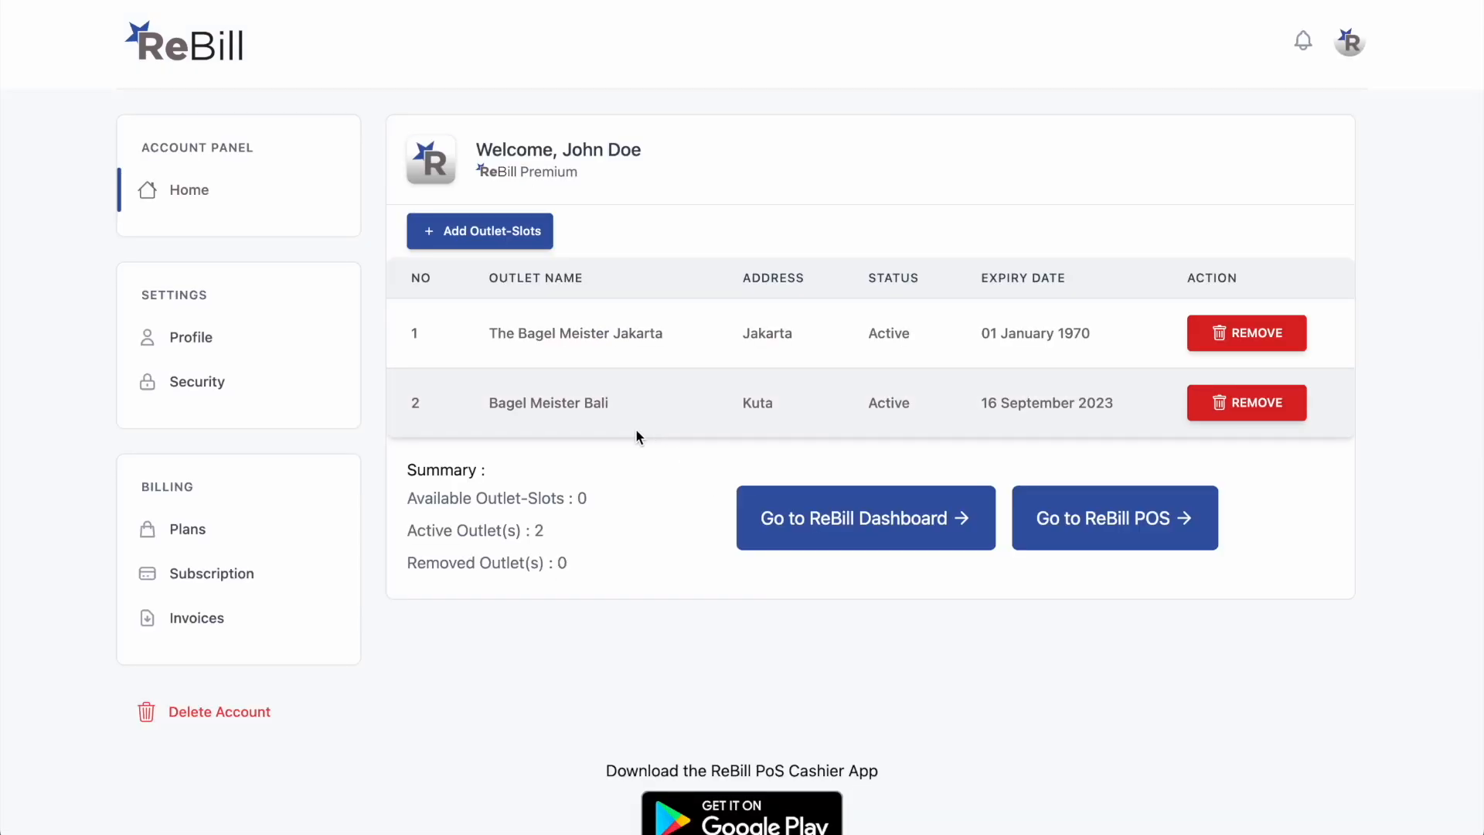
pyautogui.click(882, 527)
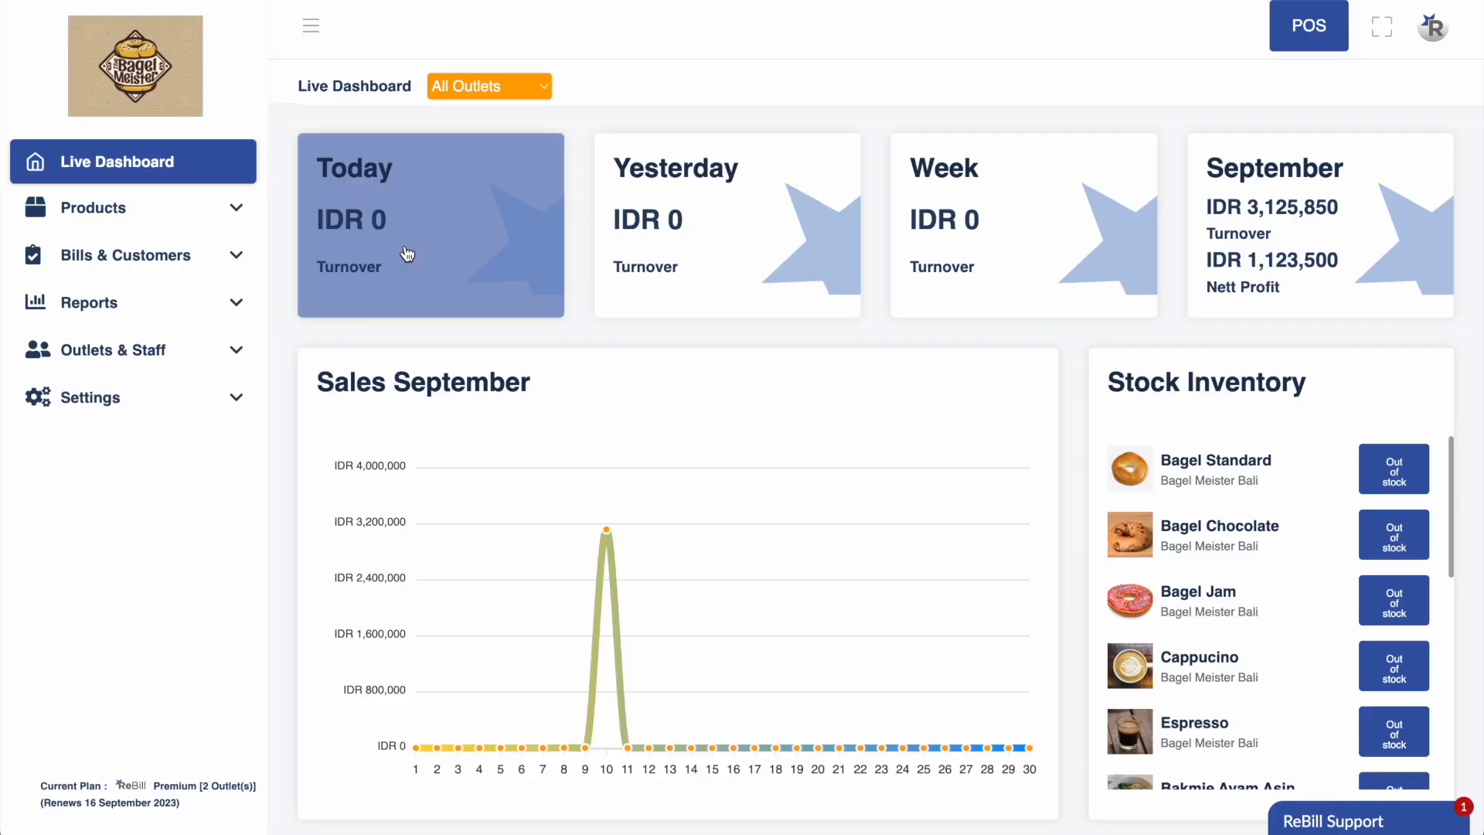
# Open the product list in the dashboard.
pyautogui.click(98, 209)
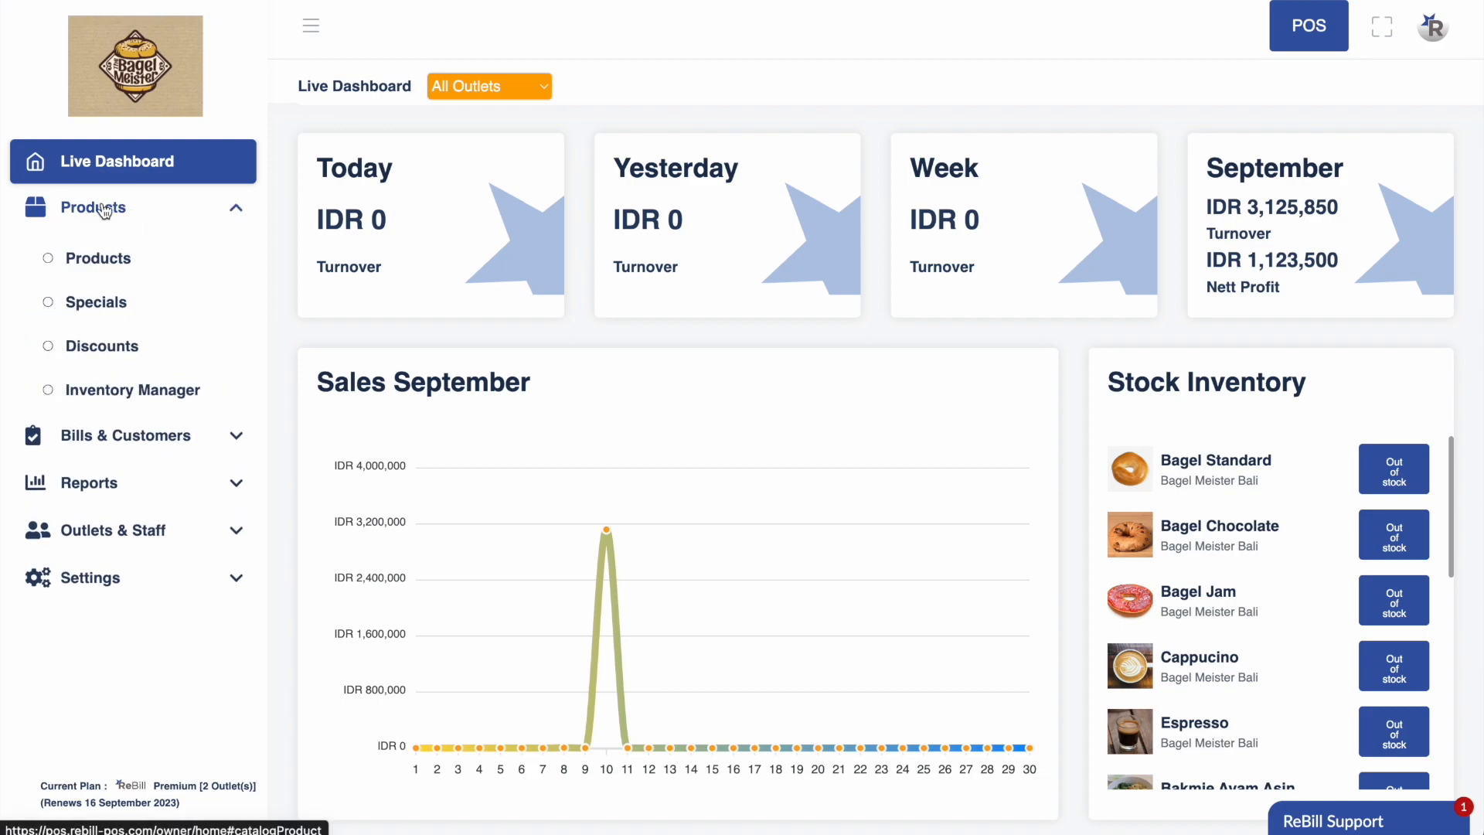
pyautogui.click(102, 259)
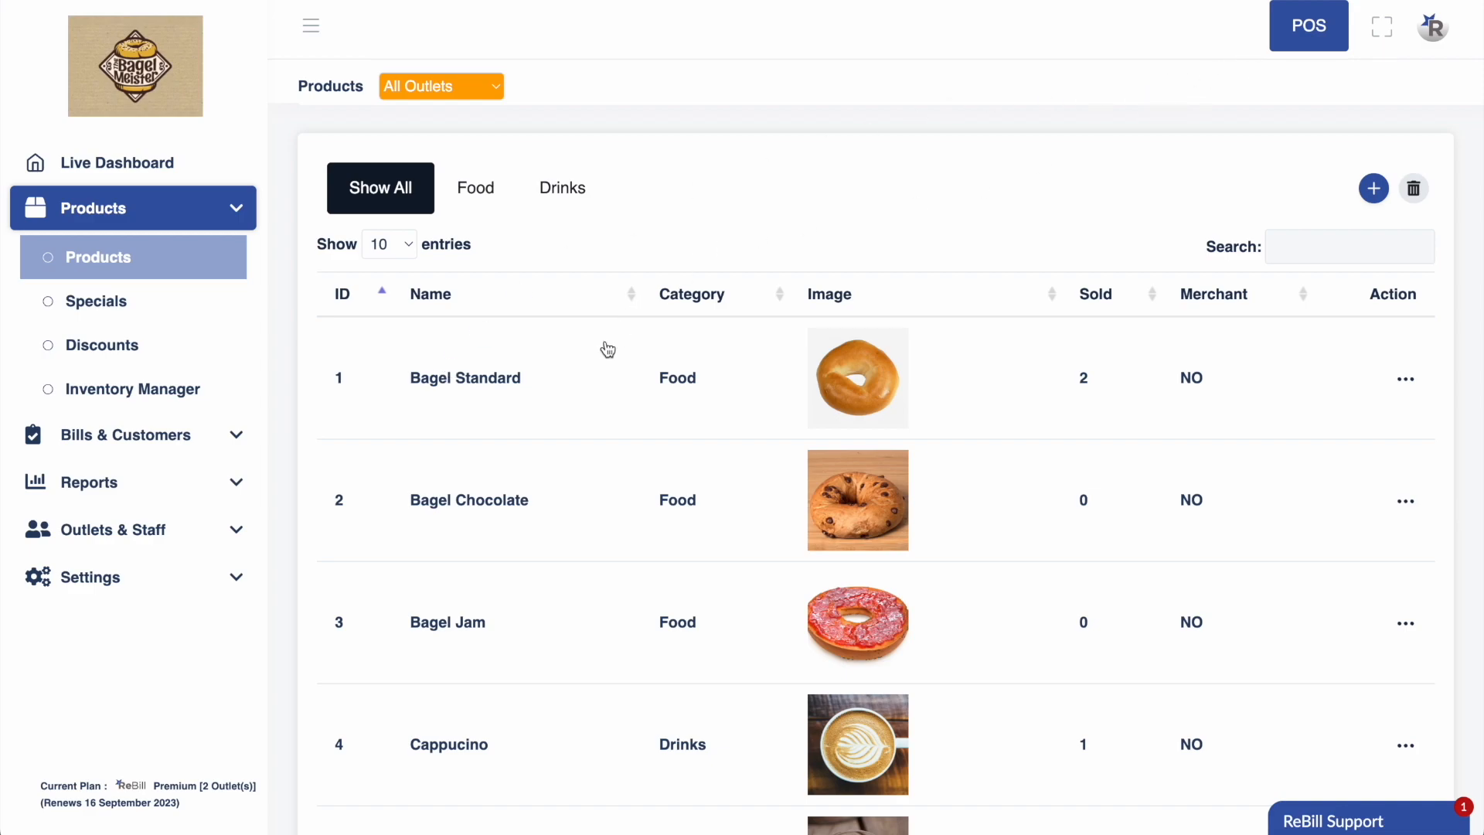
# Switch to the POS and check which products a new merchant bill offers, then cancel the bill.
pyautogui.click(1307, 31)
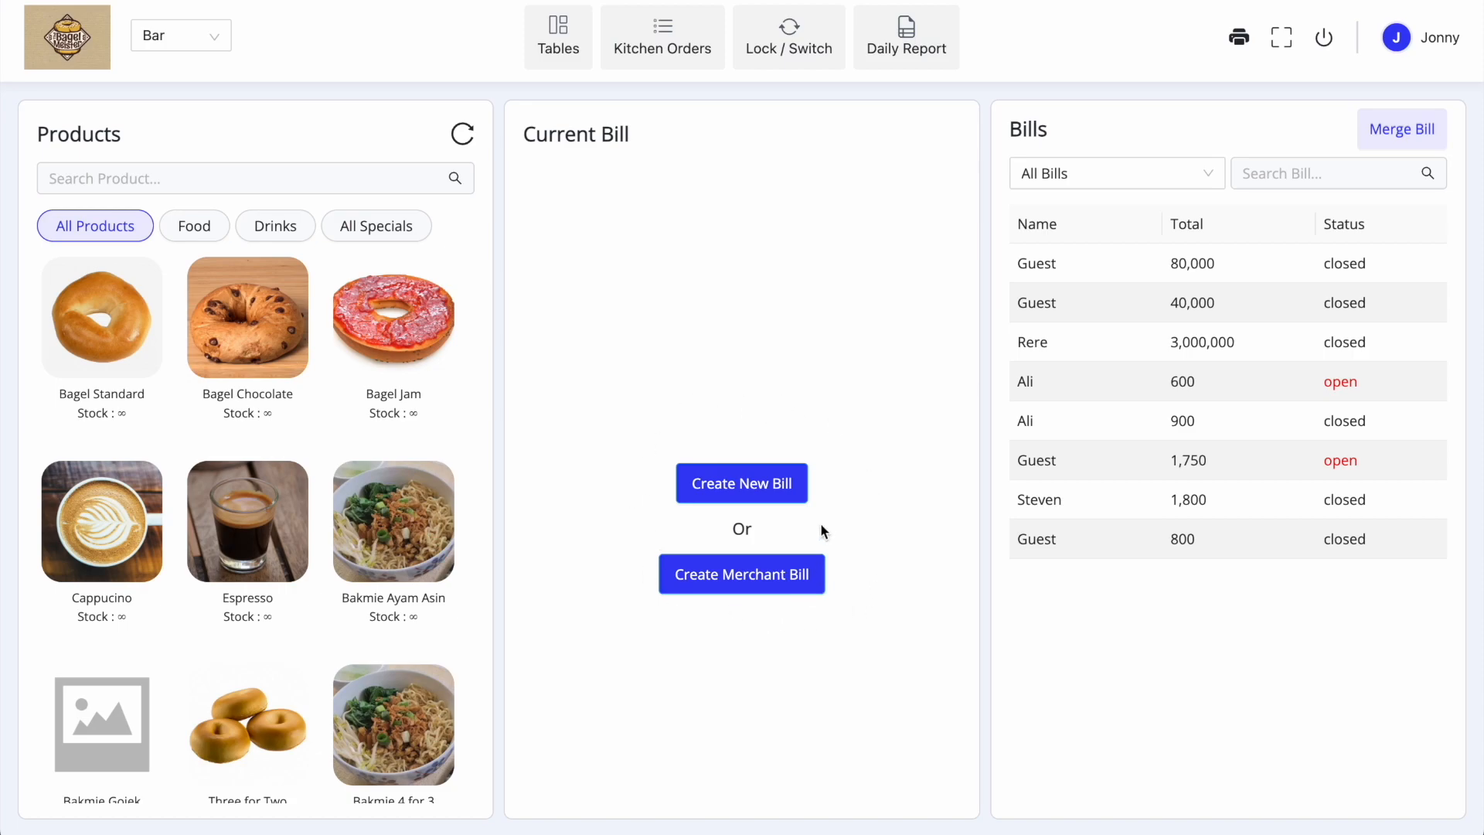
pyautogui.click(743, 582)
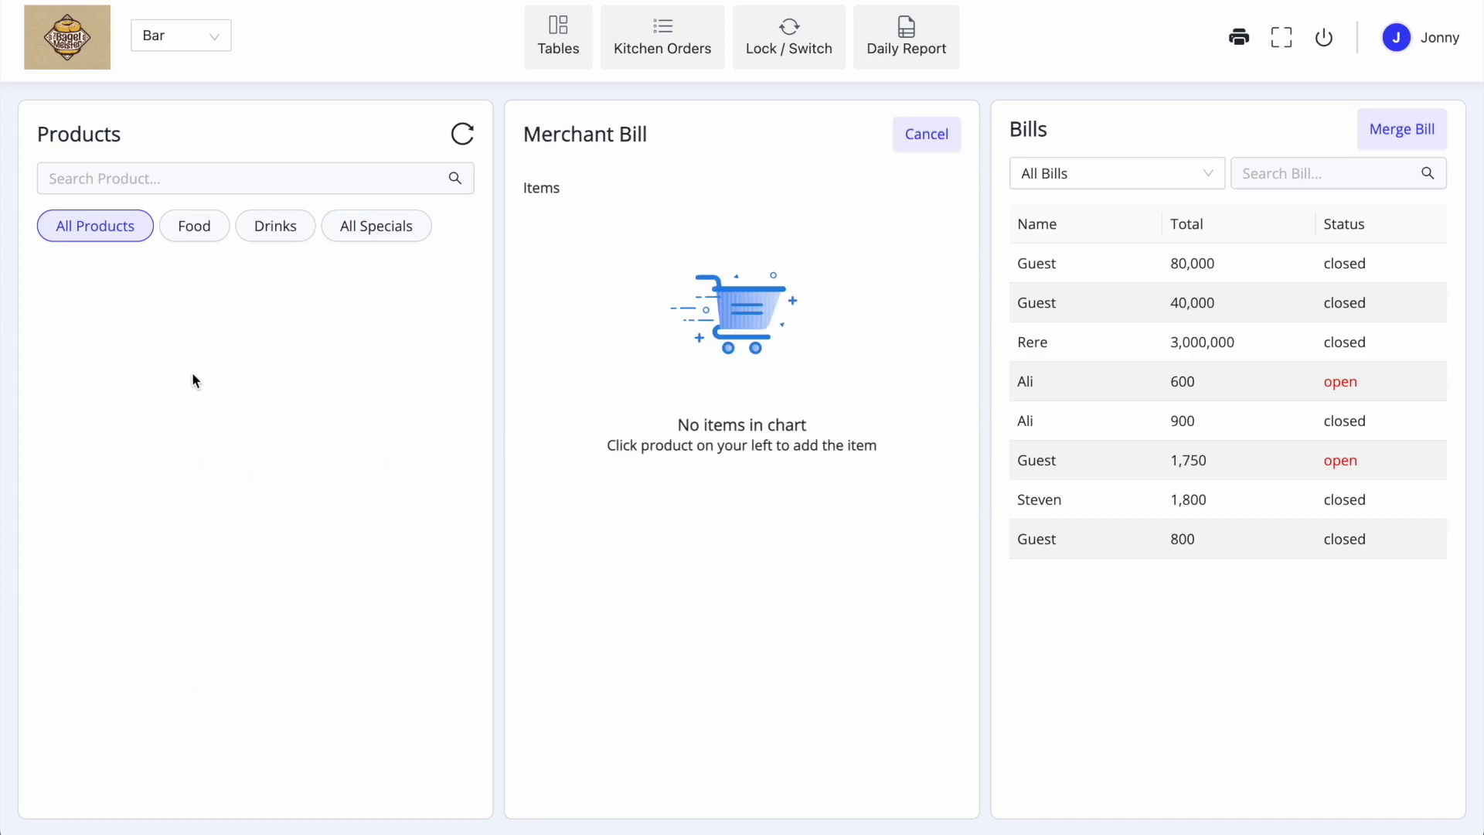
pyautogui.click(927, 135)
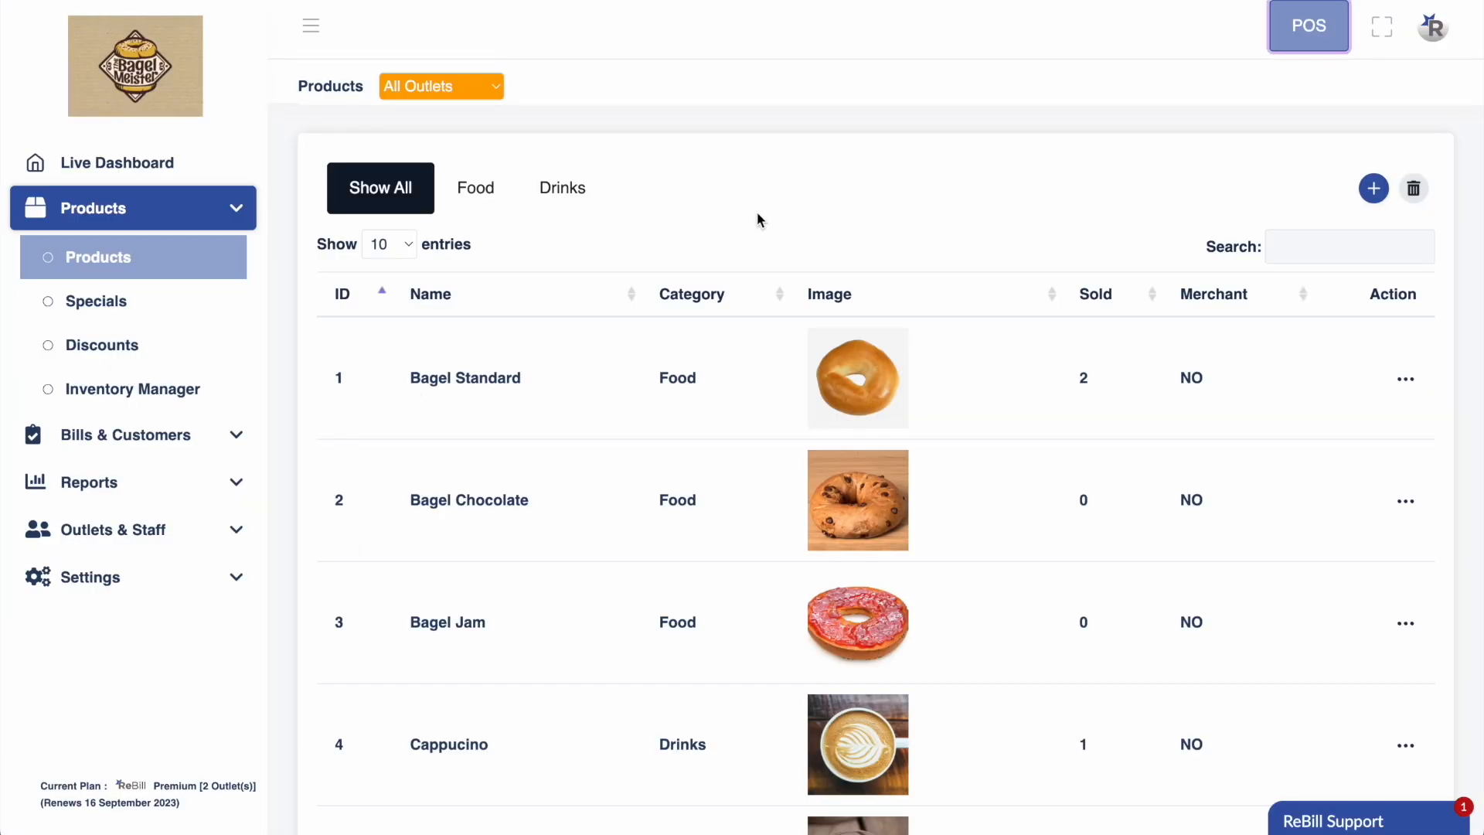
# In the dashboard, edit Bagel Standard to enable its Merchant Mode Price with a sales price of 11,000.
pyautogui.click(613, 378)
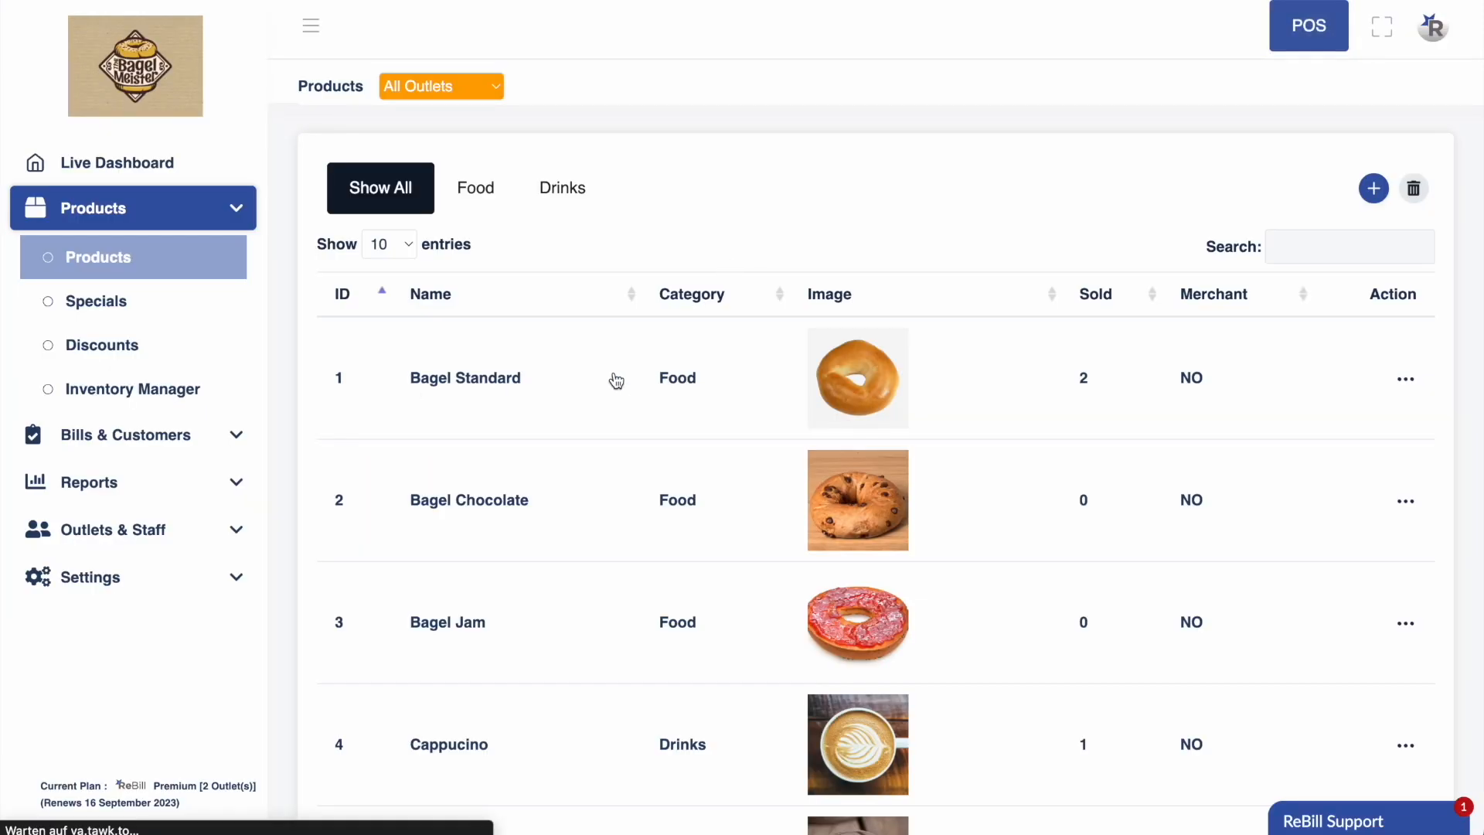
pyautogui.scroll(-10, 616, 379)
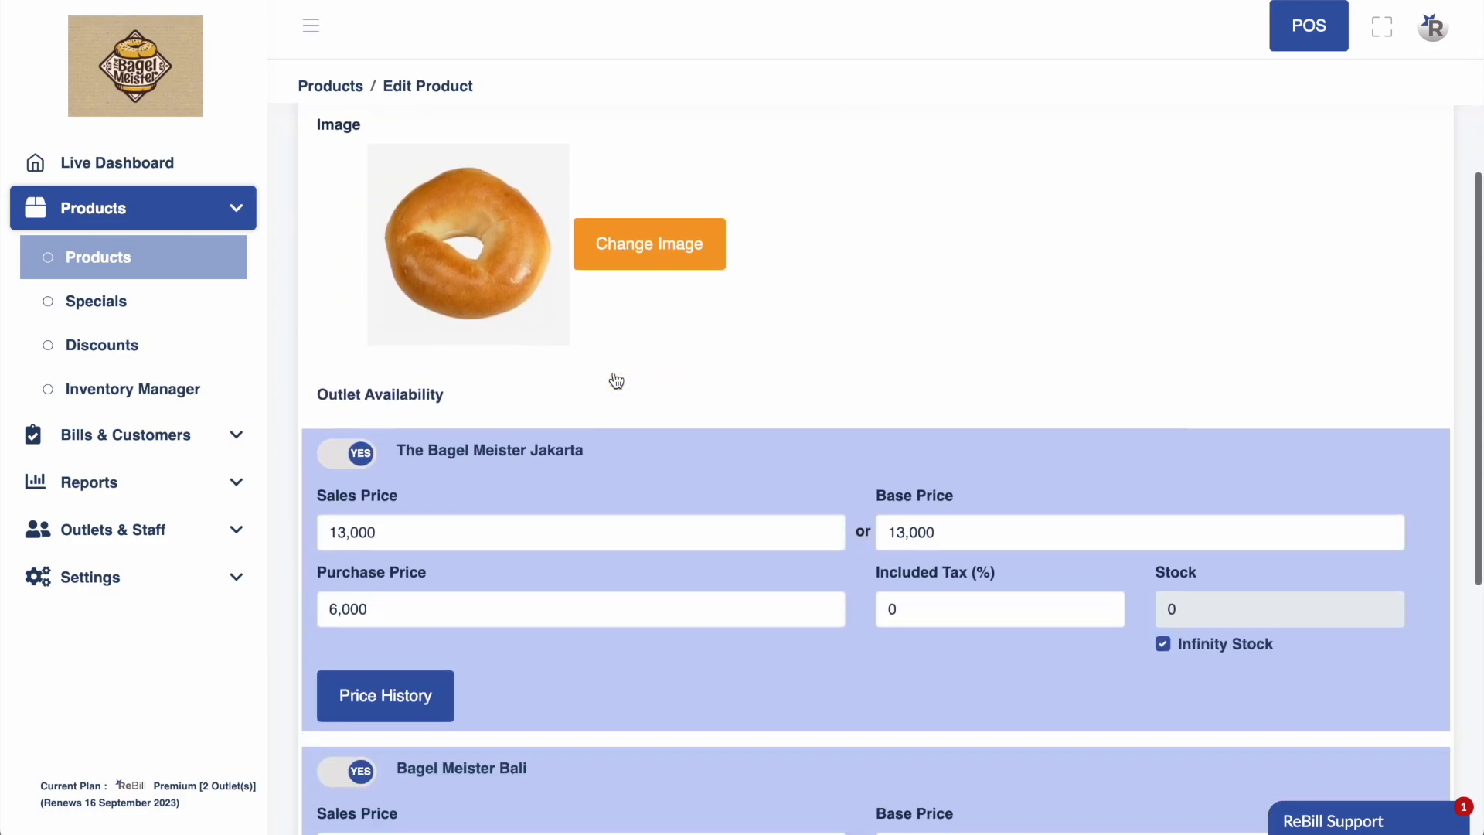
pyautogui.scroll(-2, 616, 380)
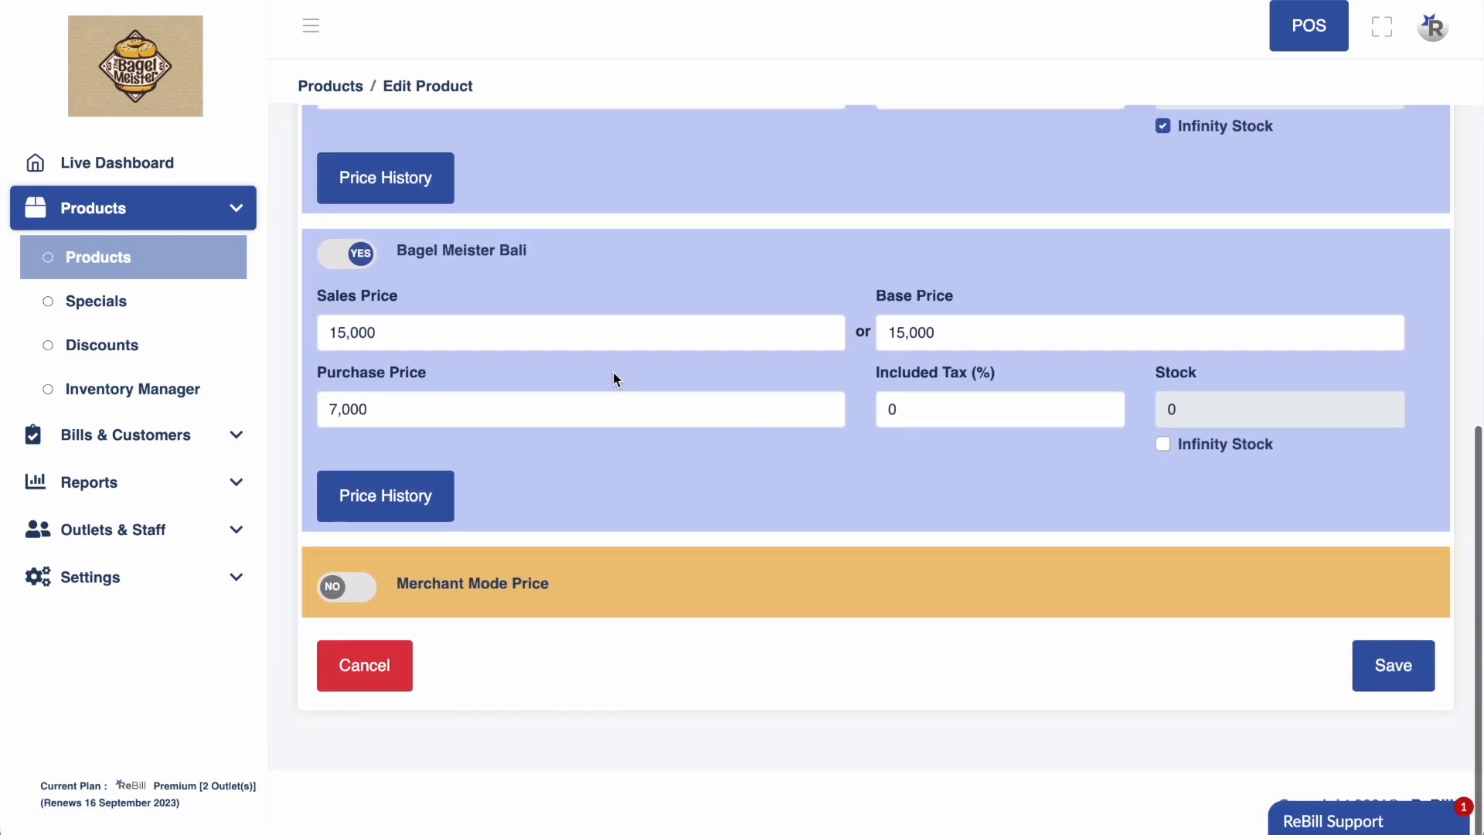
pyautogui.click(360, 591)
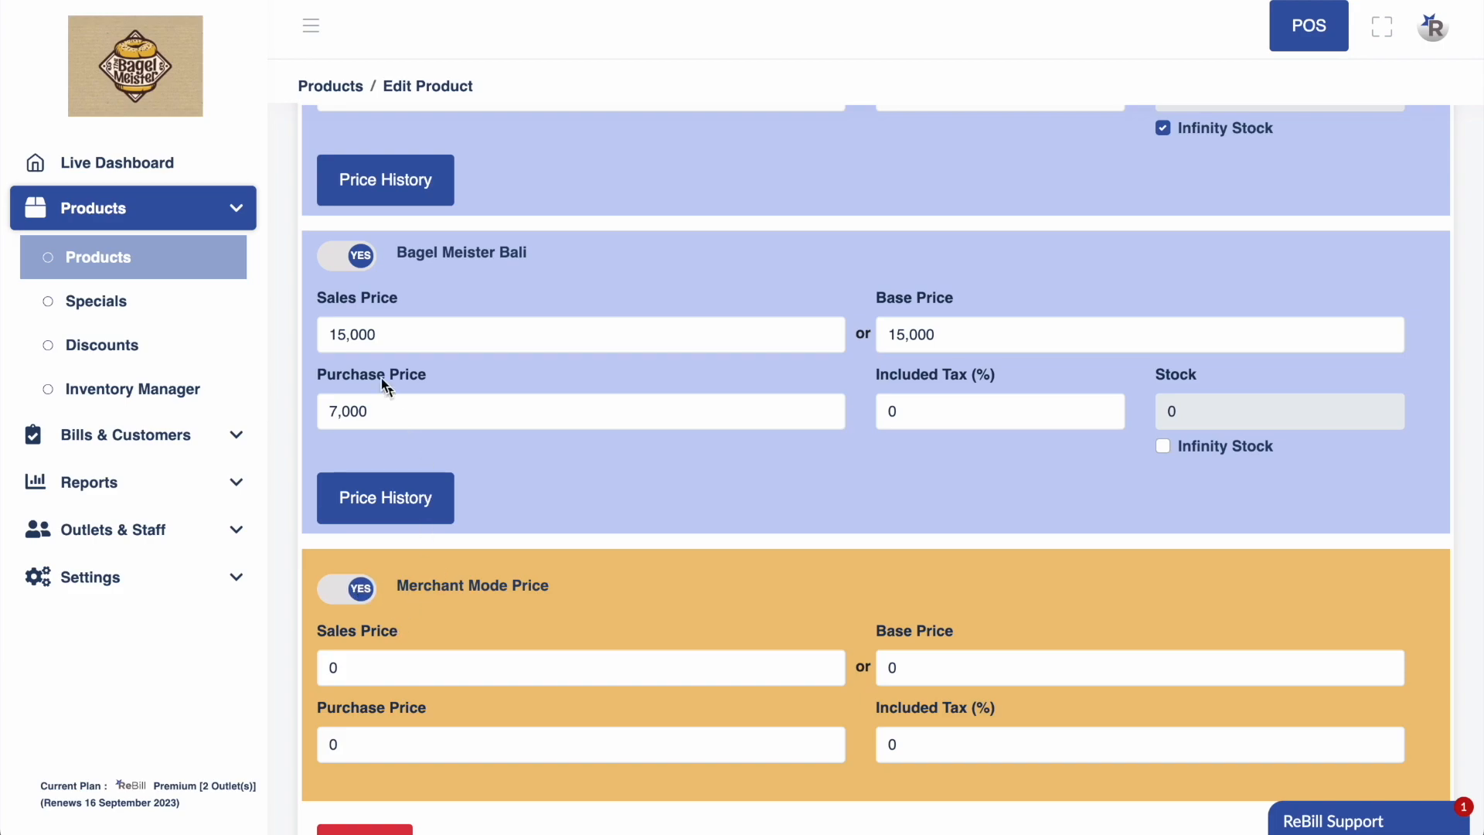
pyautogui.scroll(2, 384, 332)
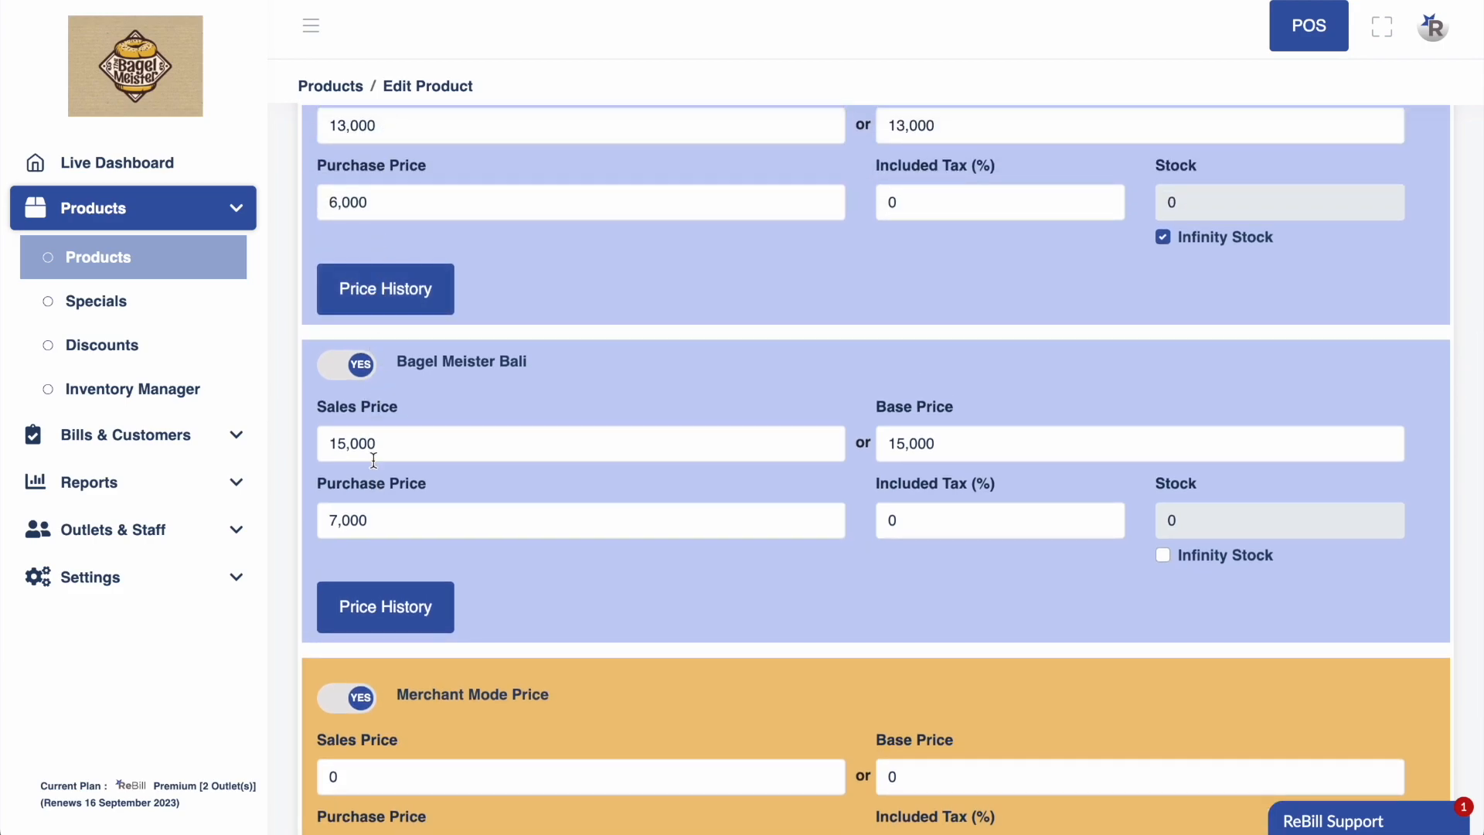
pyautogui.scroll(-2, 373, 455)
pyautogui.click(375, 678)
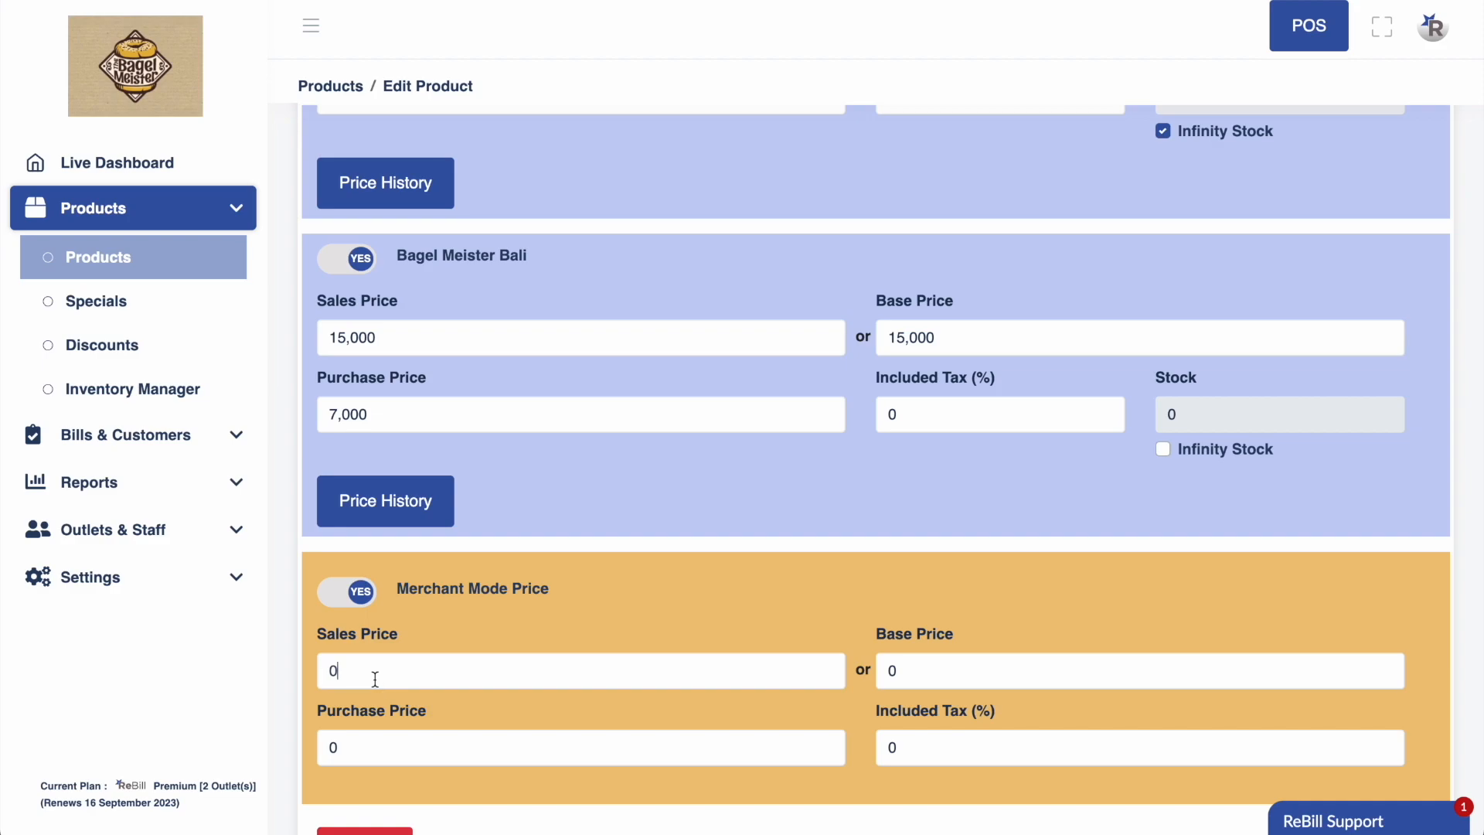
pyautogui.write('11,000')
# Set Bagel Standard's merchant purchase price to 6,000 and save the product.
pyautogui.click(328, 731)
pyautogui.scroll(2, 367, 736)
pyautogui.scroll(-1, 367, 735)
pyautogui.write('6,00')
pyautogui.scroll(-2, 1123, 630)
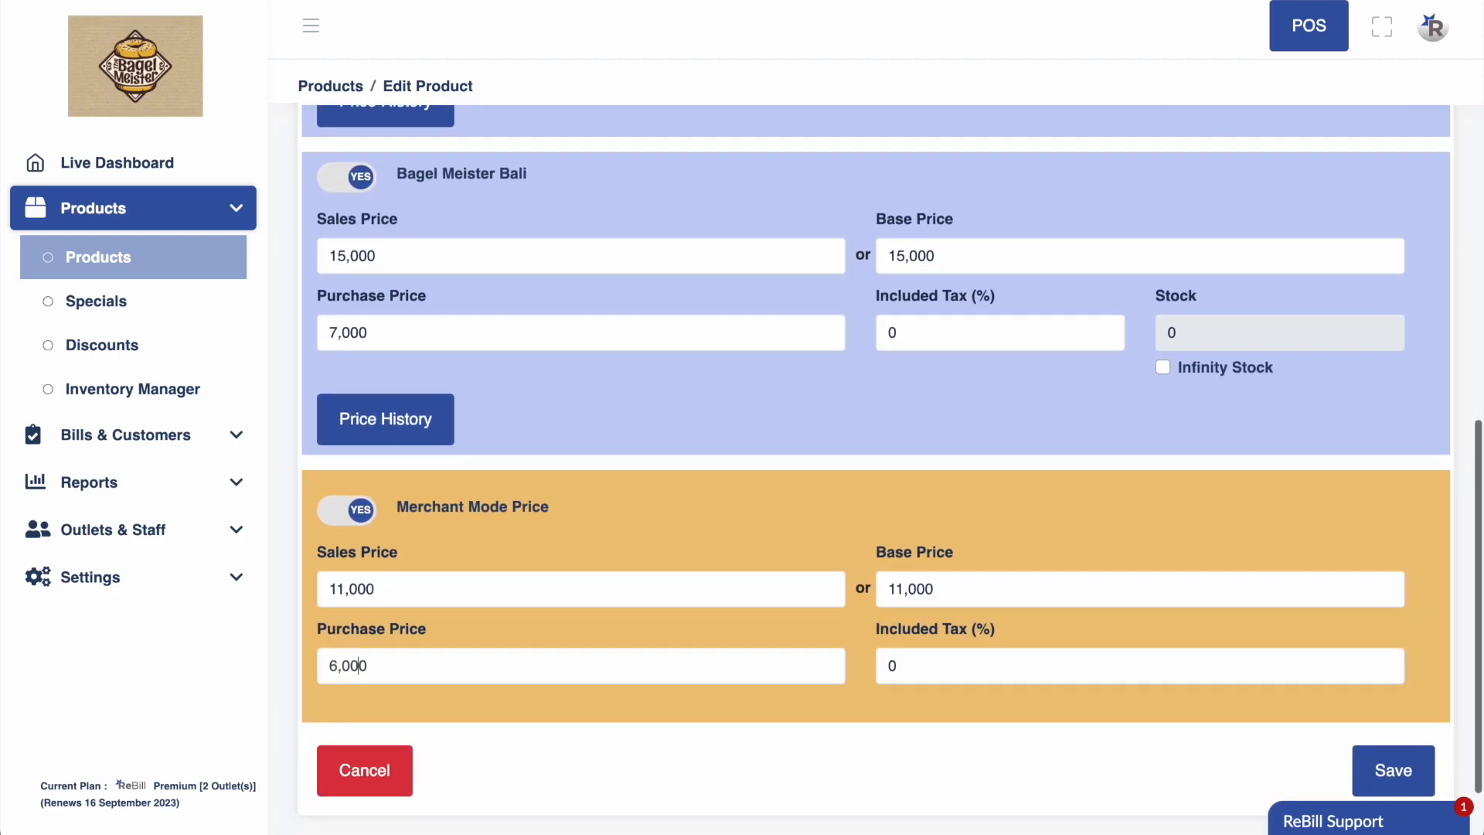
pyautogui.click(1384, 757)
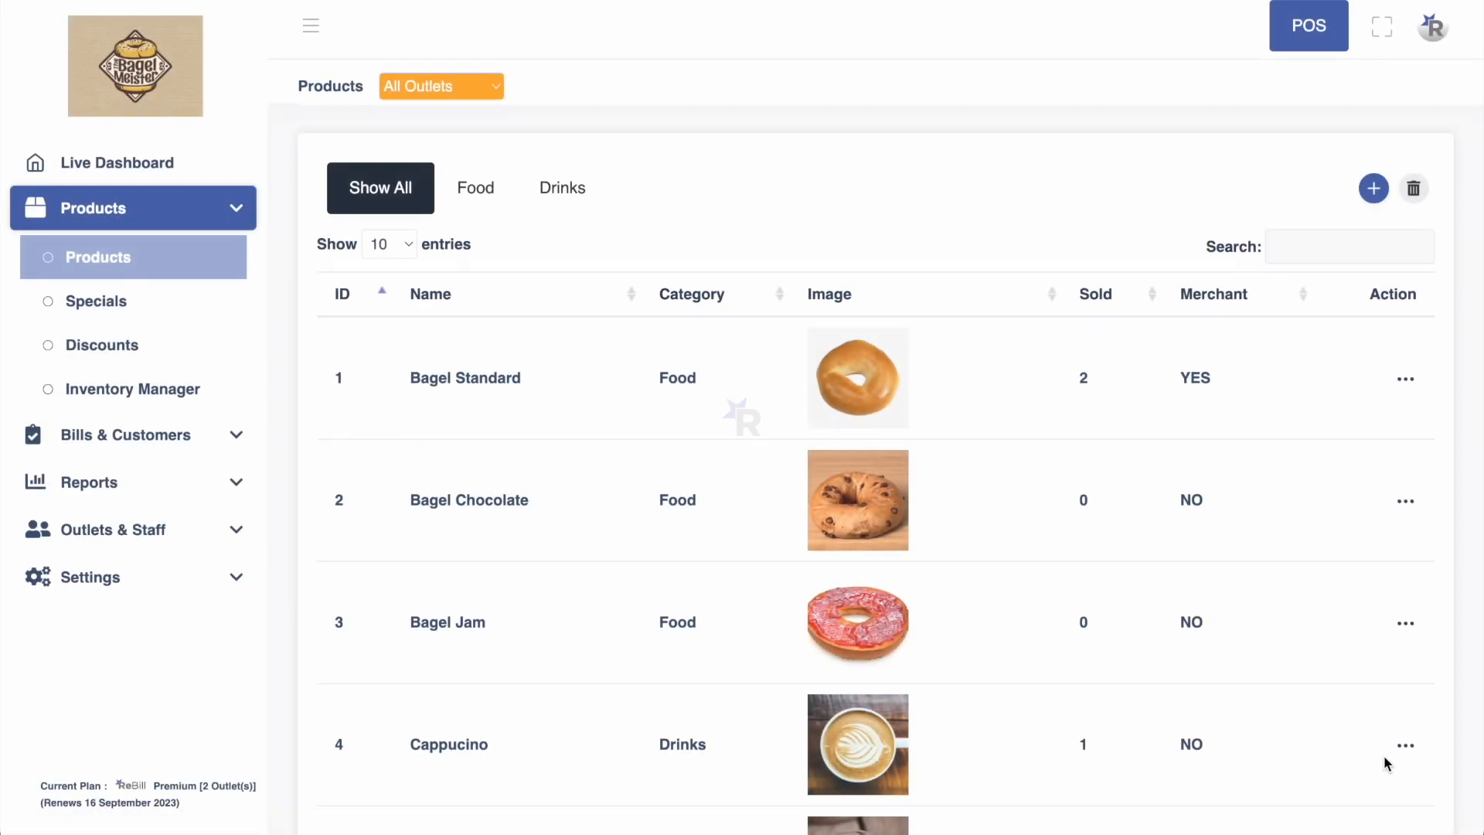
# Enable Merchant Mode Price for Bagel Chocolate with a sales price of 13,000 and purchase price of 7,000, and save it.
pyautogui.click(520, 506)
pyautogui.scroll(-9, 578, 525)
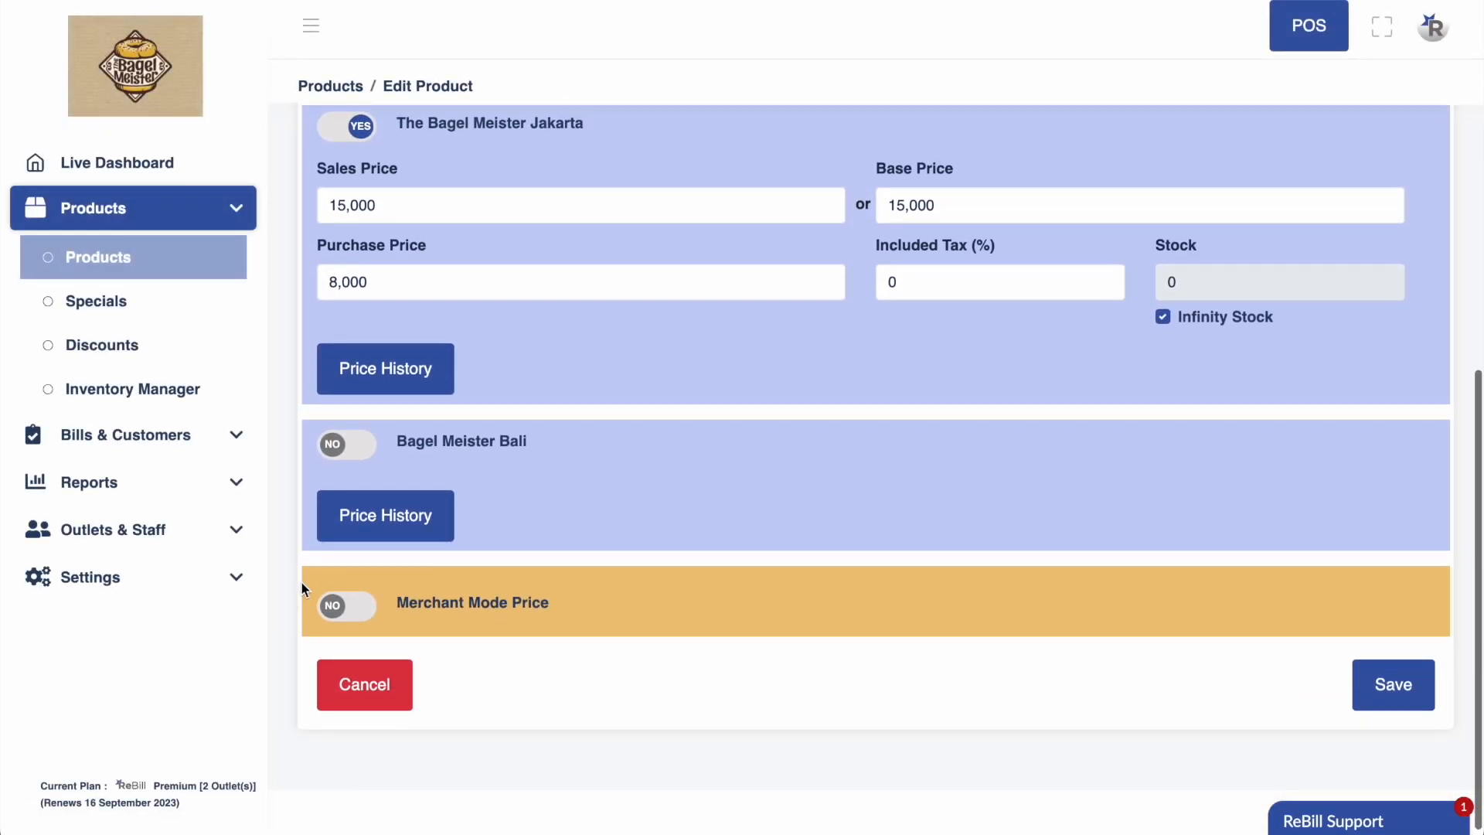
pyautogui.click(344, 606)
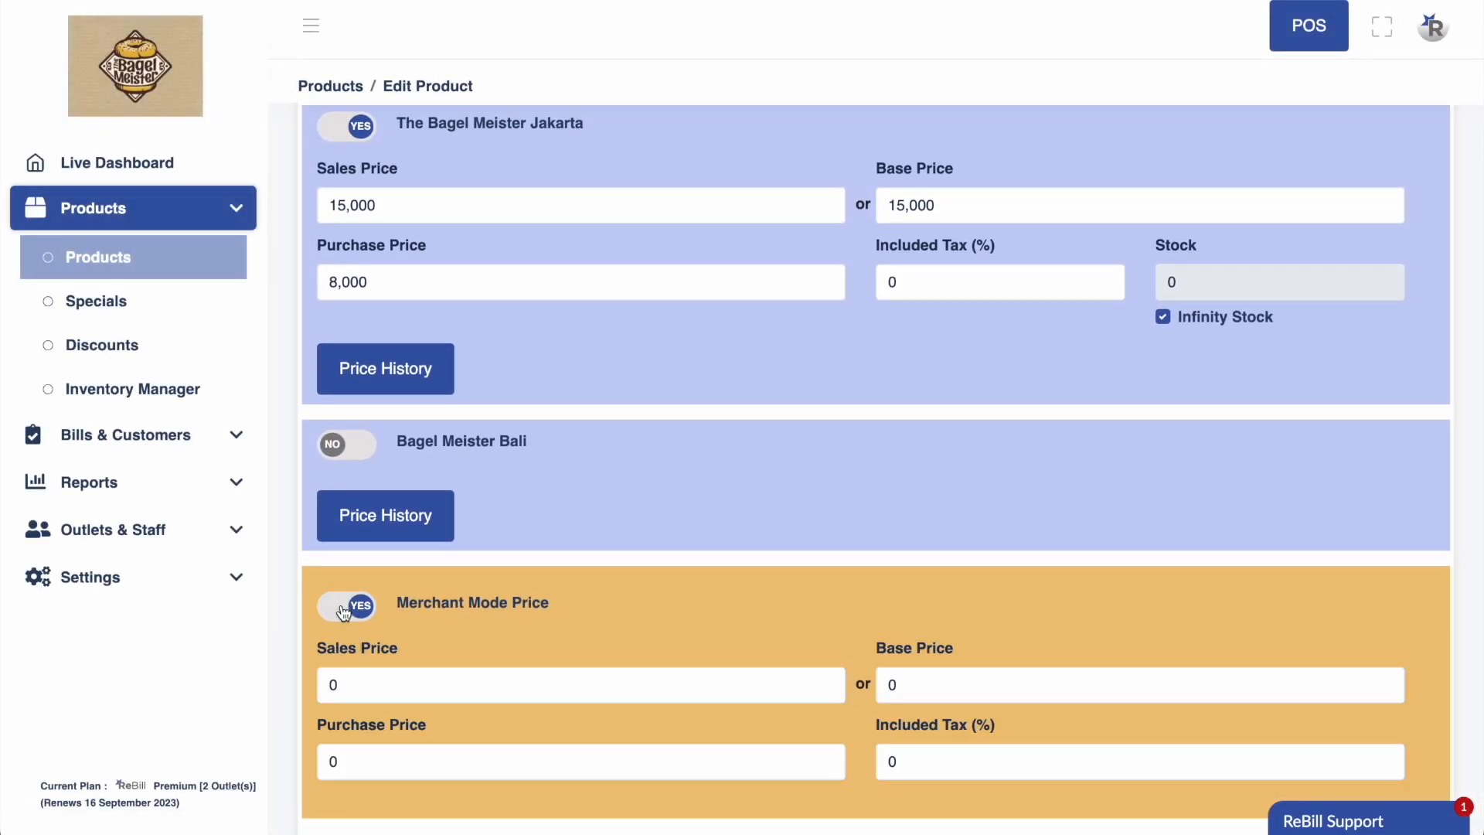
pyautogui.click(444, 687)
pyautogui.write('130007000')
pyautogui.scroll(-3, 963, 590)
pyautogui.click(1396, 681)
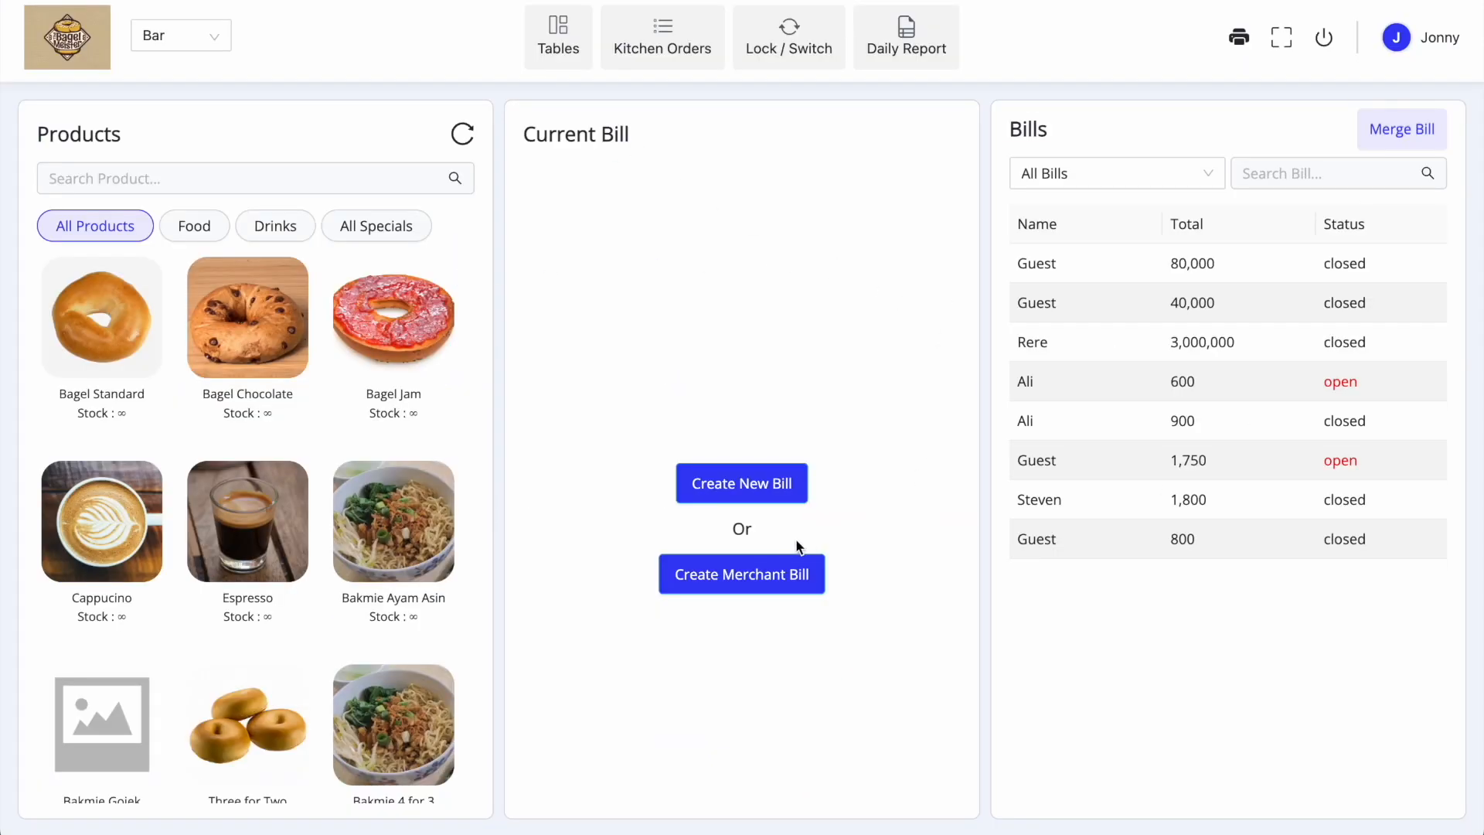
# Create a merchant bill in the POS with one Bagel Standard and one Bagel Chocolate.
pyautogui.click(740, 581)
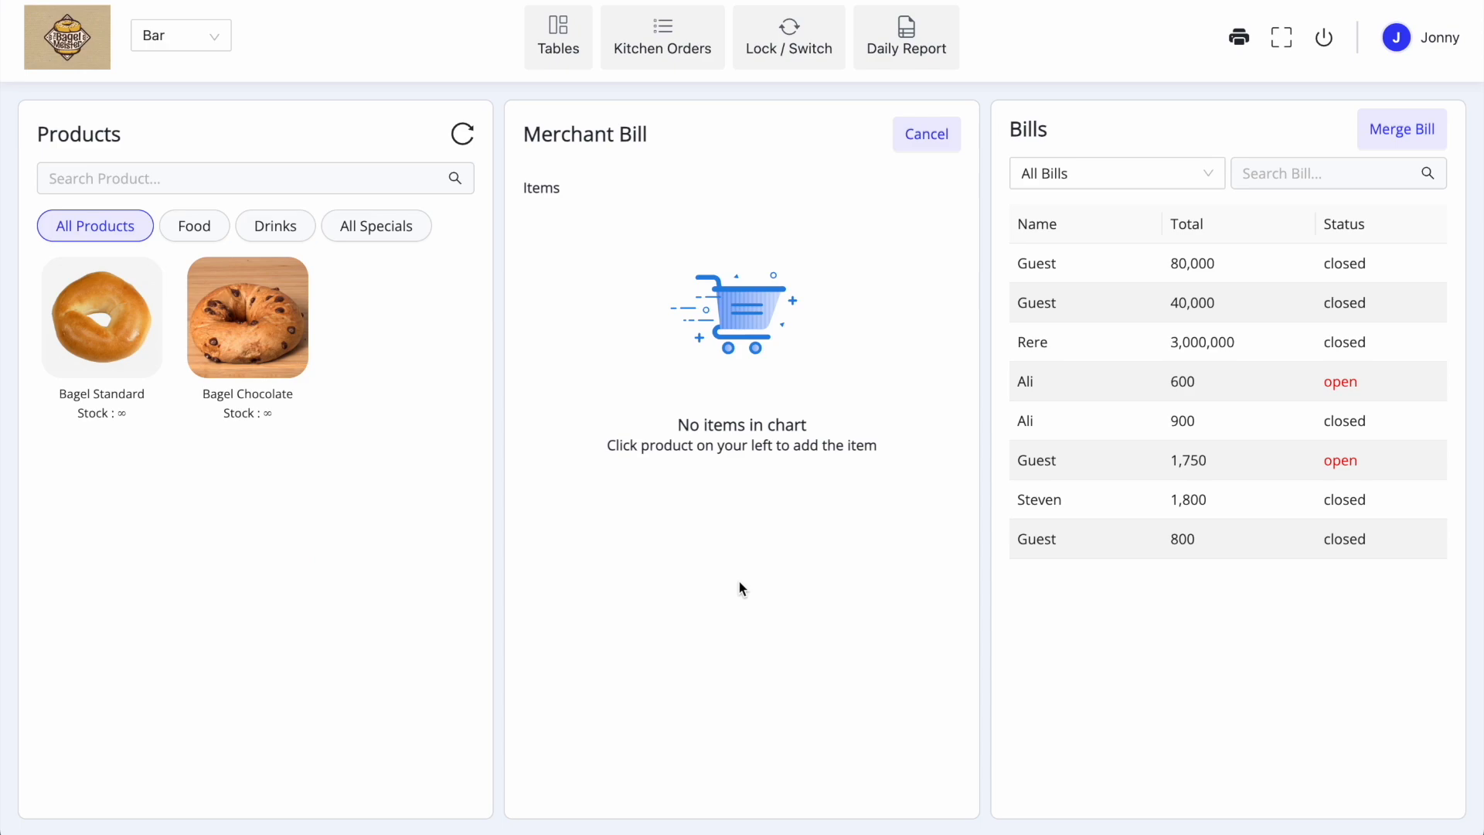
pyautogui.click(104, 325)
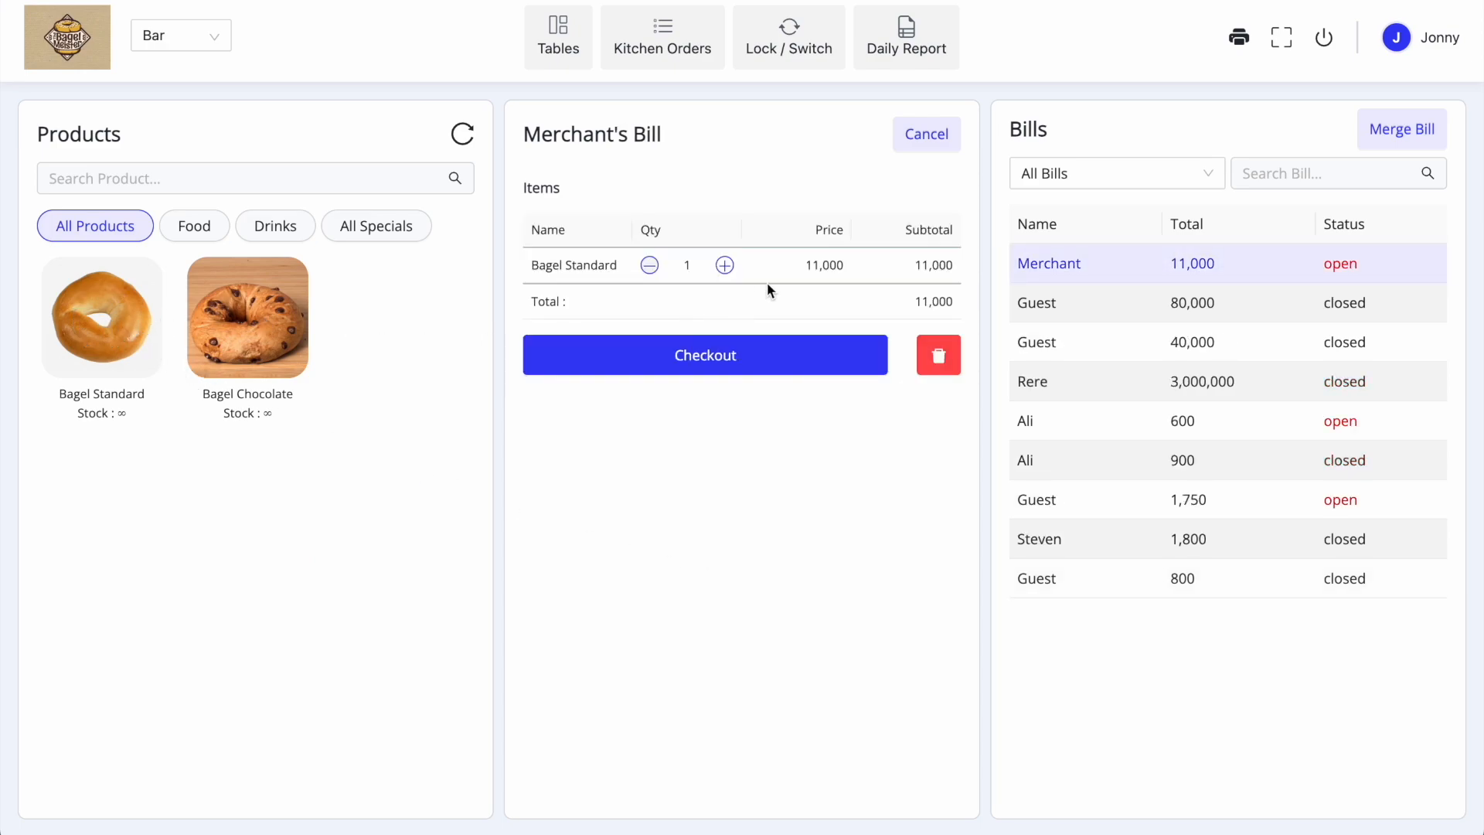
pyautogui.click(252, 316)
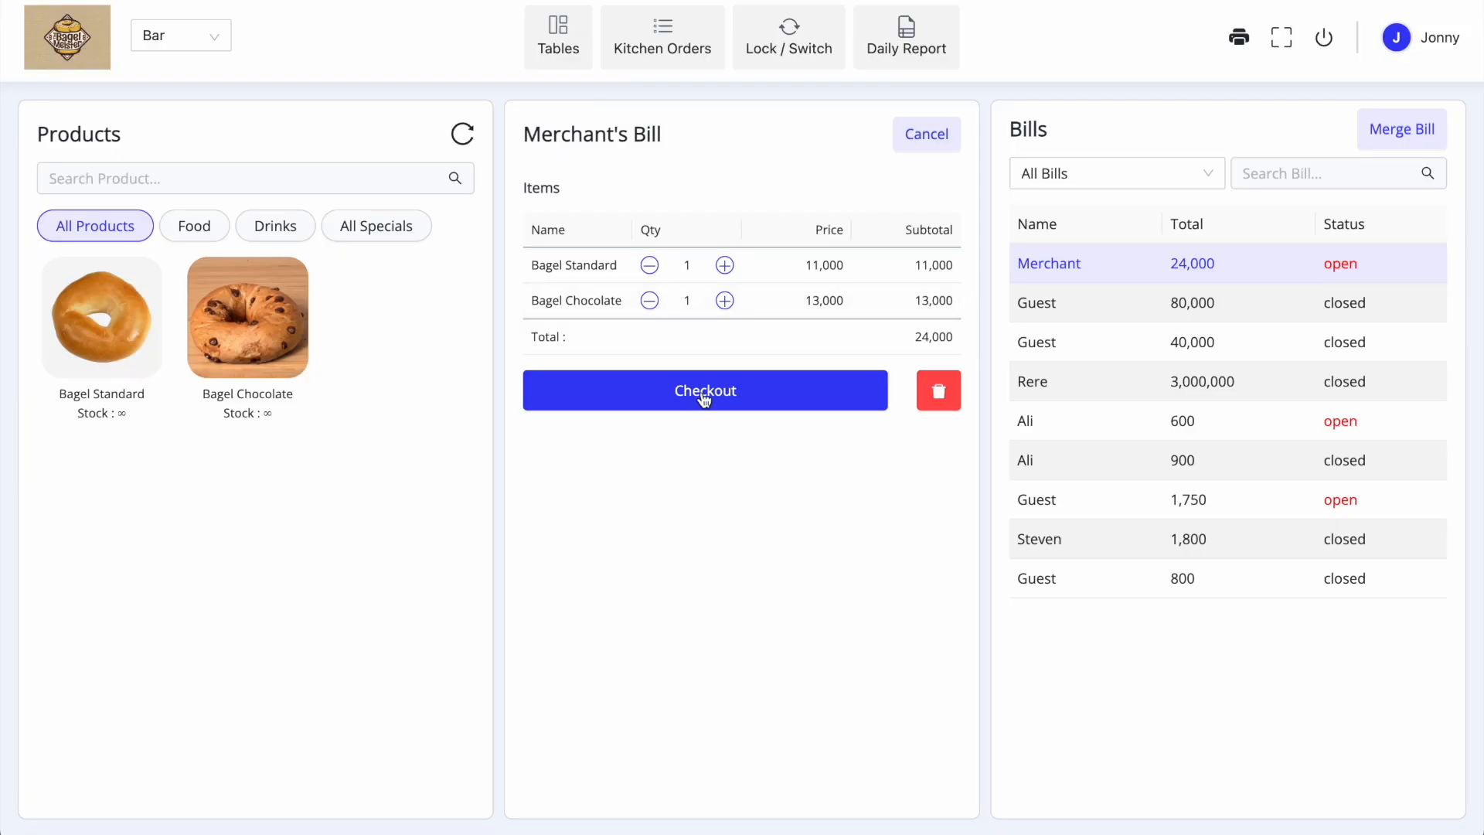
# Review the merchant bill's delivery, discount and payment options, and check it out as a full payment by the Merchant method.
pyautogui.click(700, 394)
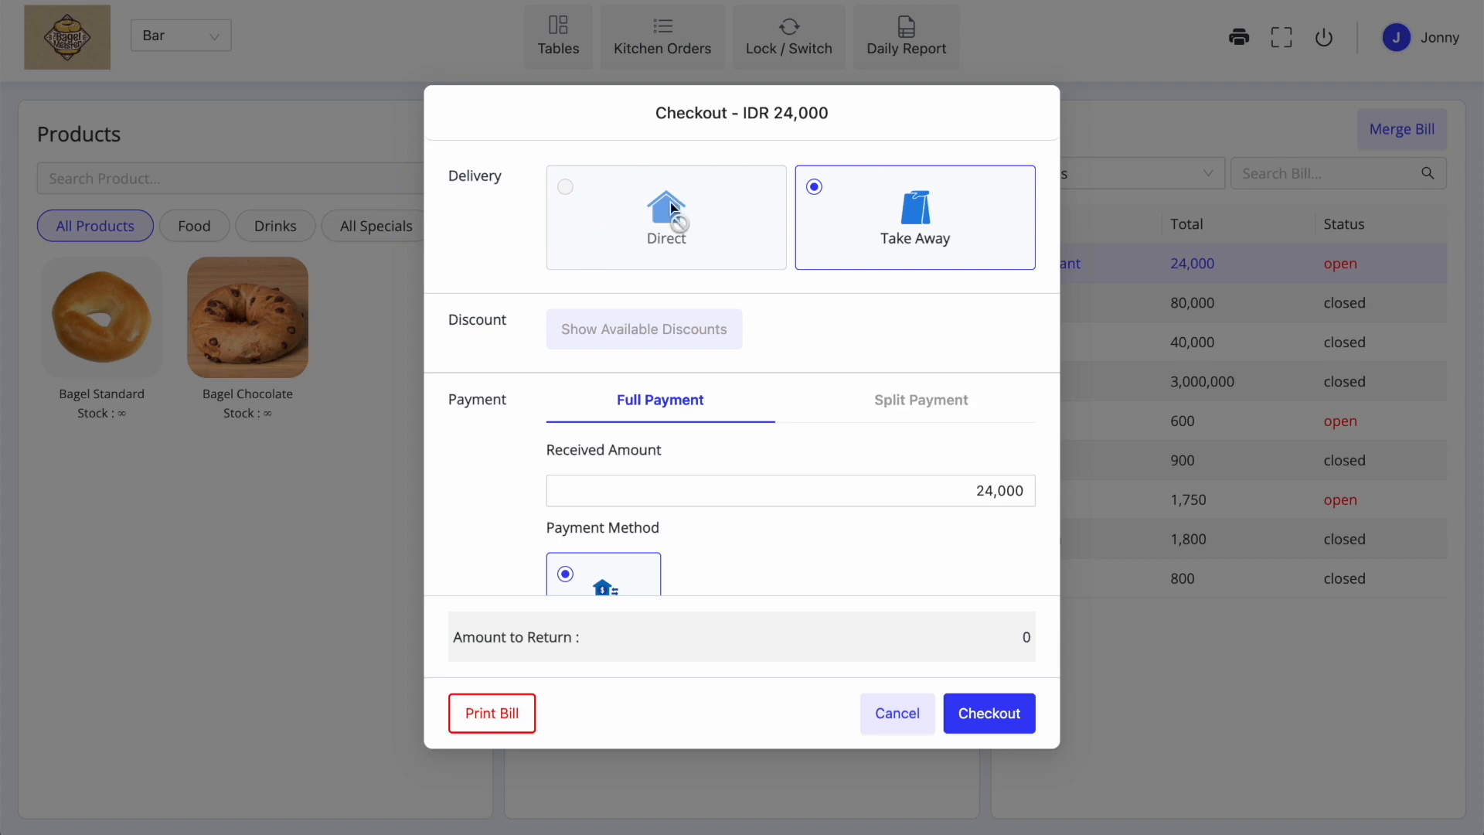
pyautogui.scroll(-1, 653, 324)
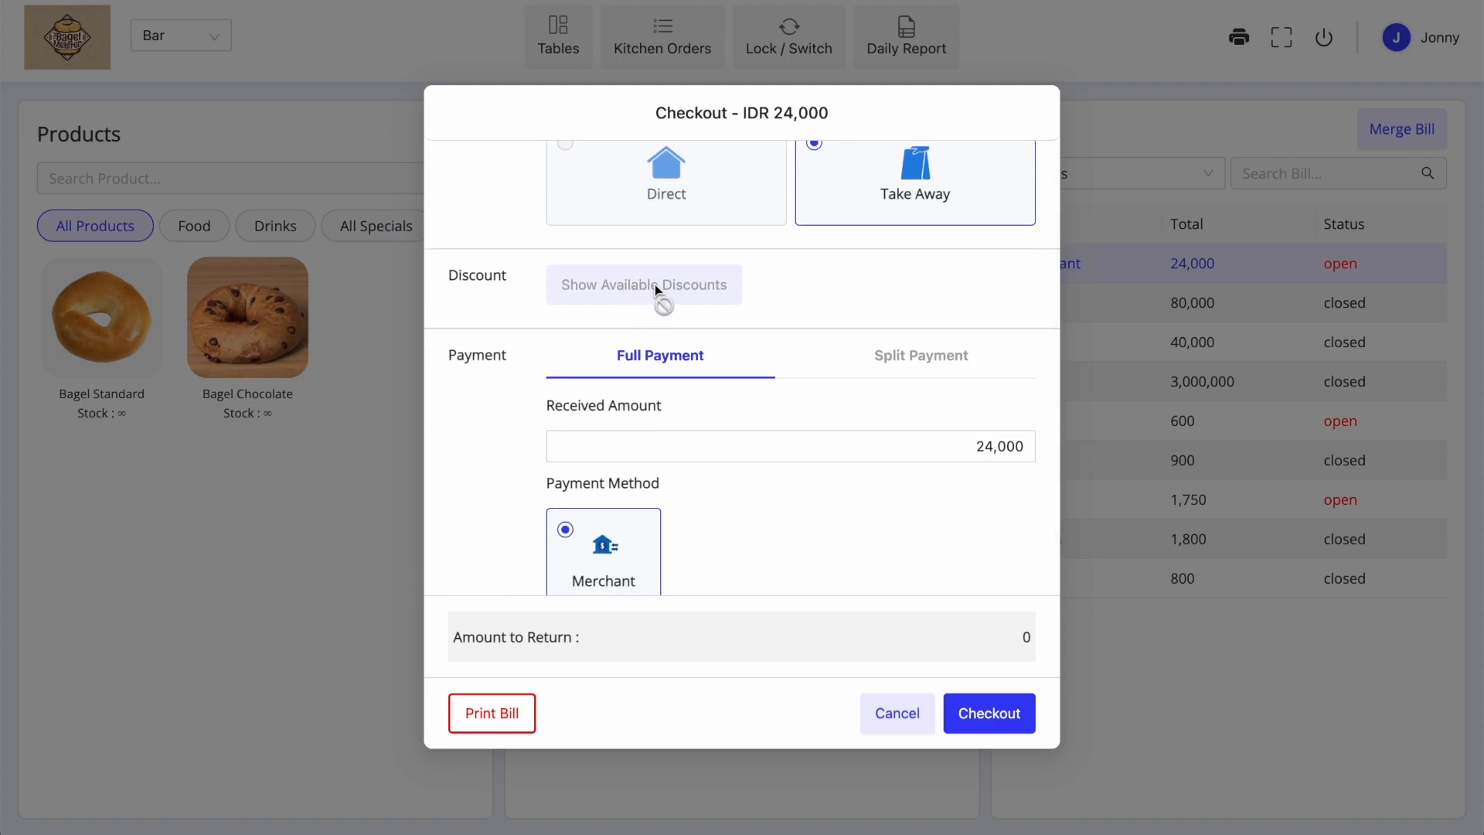
pyautogui.scroll(-1, 656, 285)
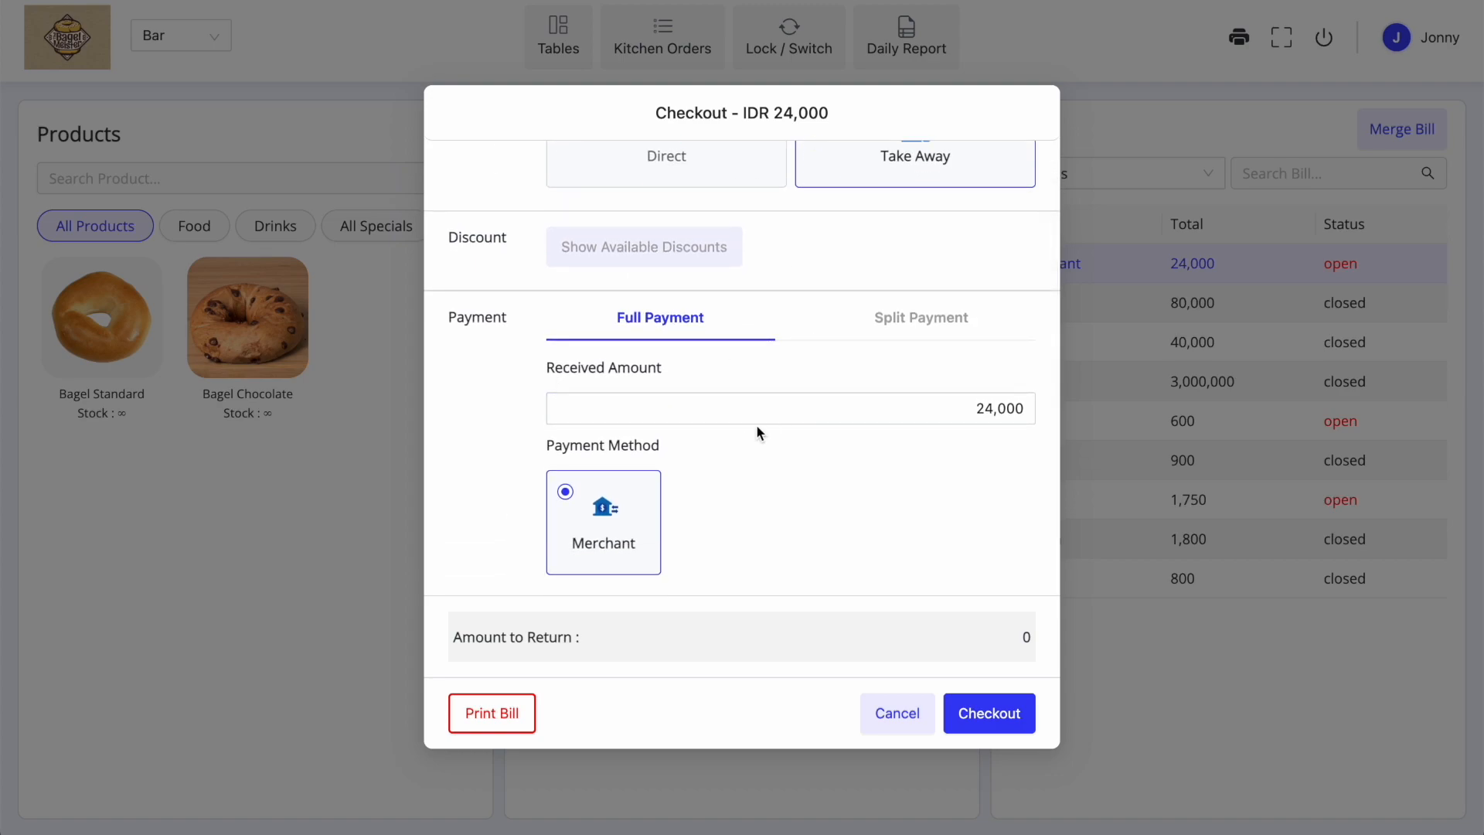
pyautogui.click(987, 723)
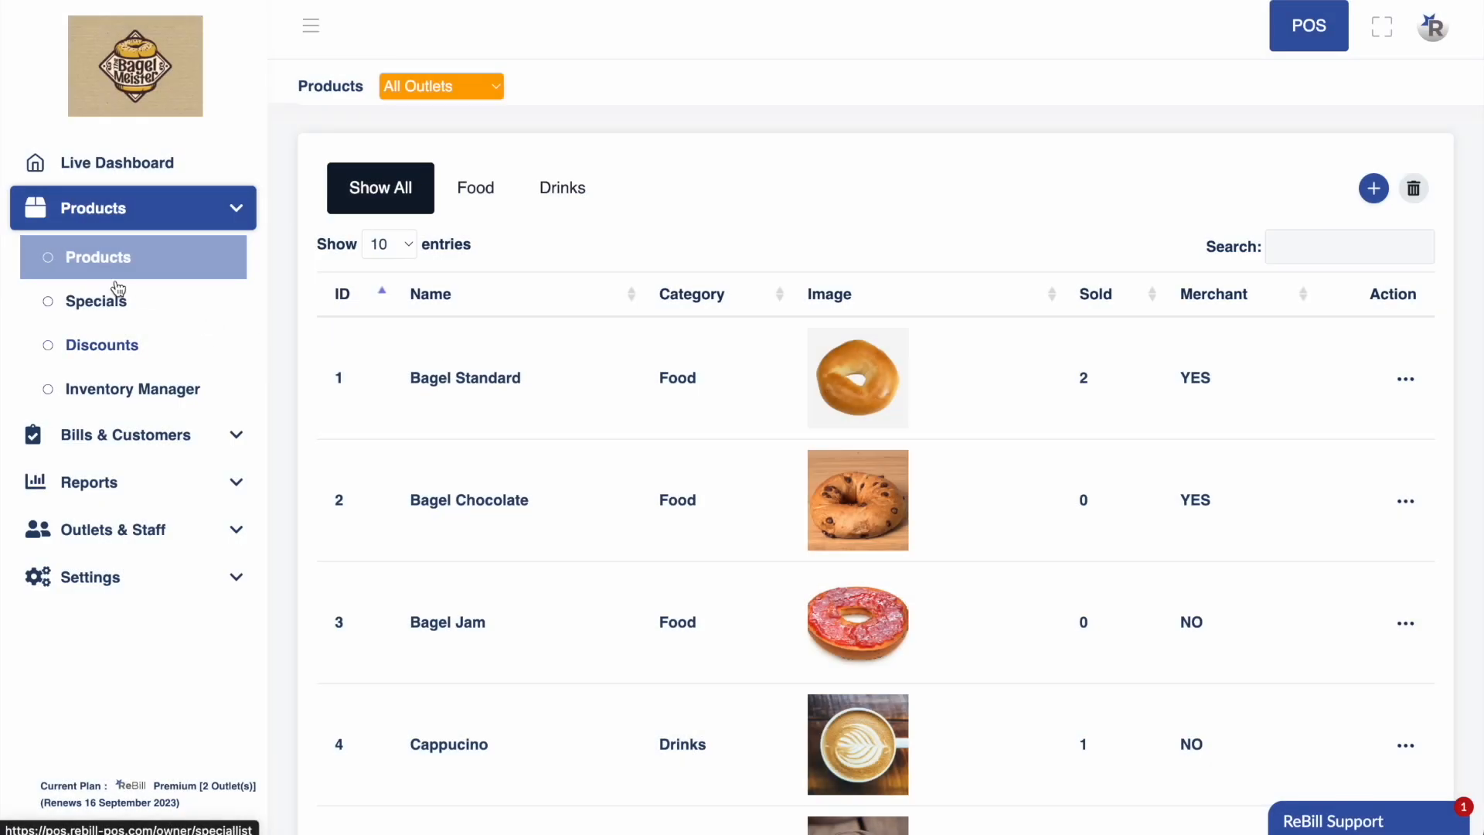
# In the dashboard's discounts, set Opening Deal's minimum bill amount to 40,000 and cap the discount to 2,000, then save.
pyautogui.click(110, 354)
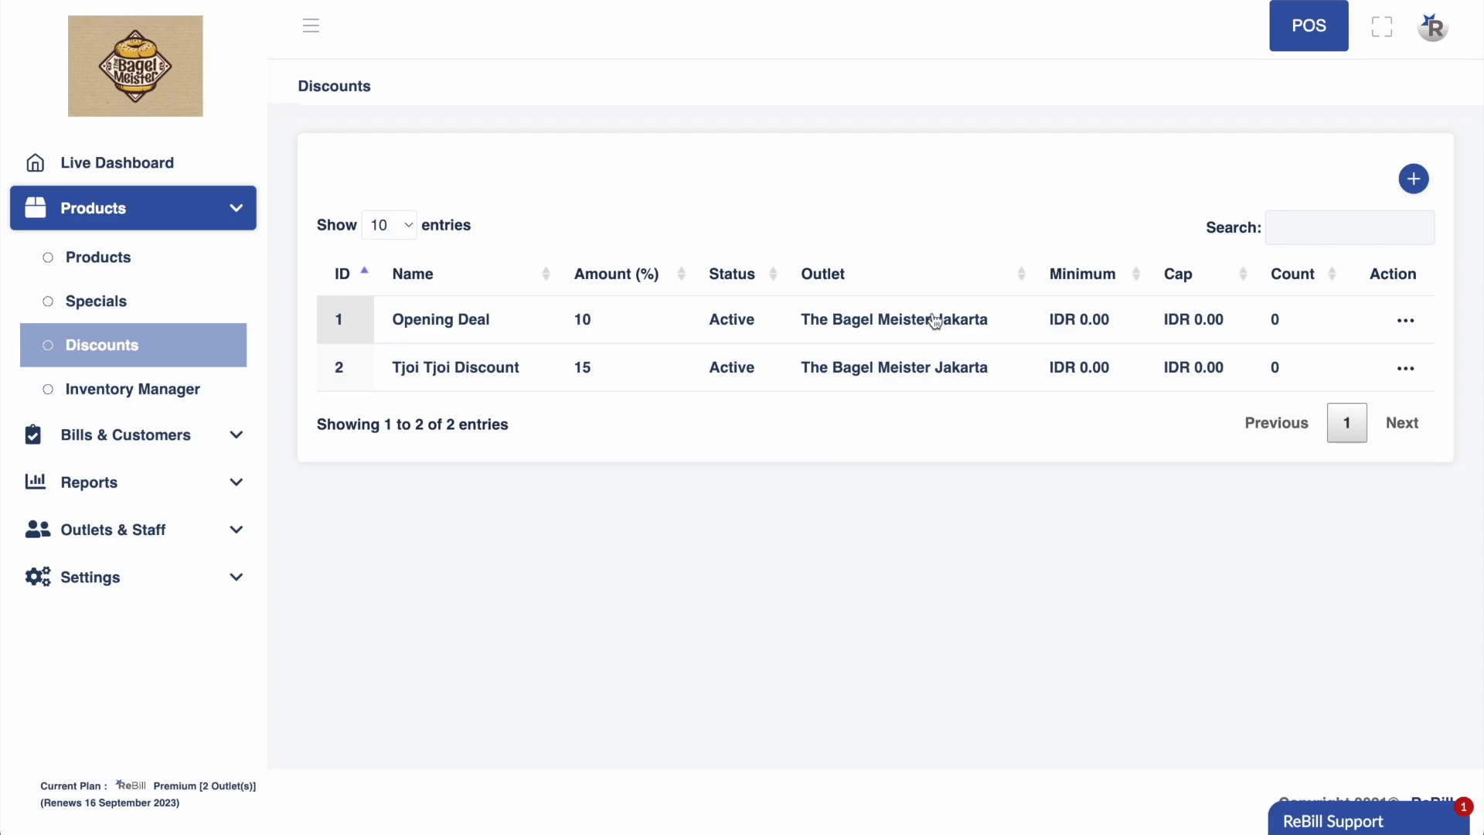
pyautogui.click(632, 315)
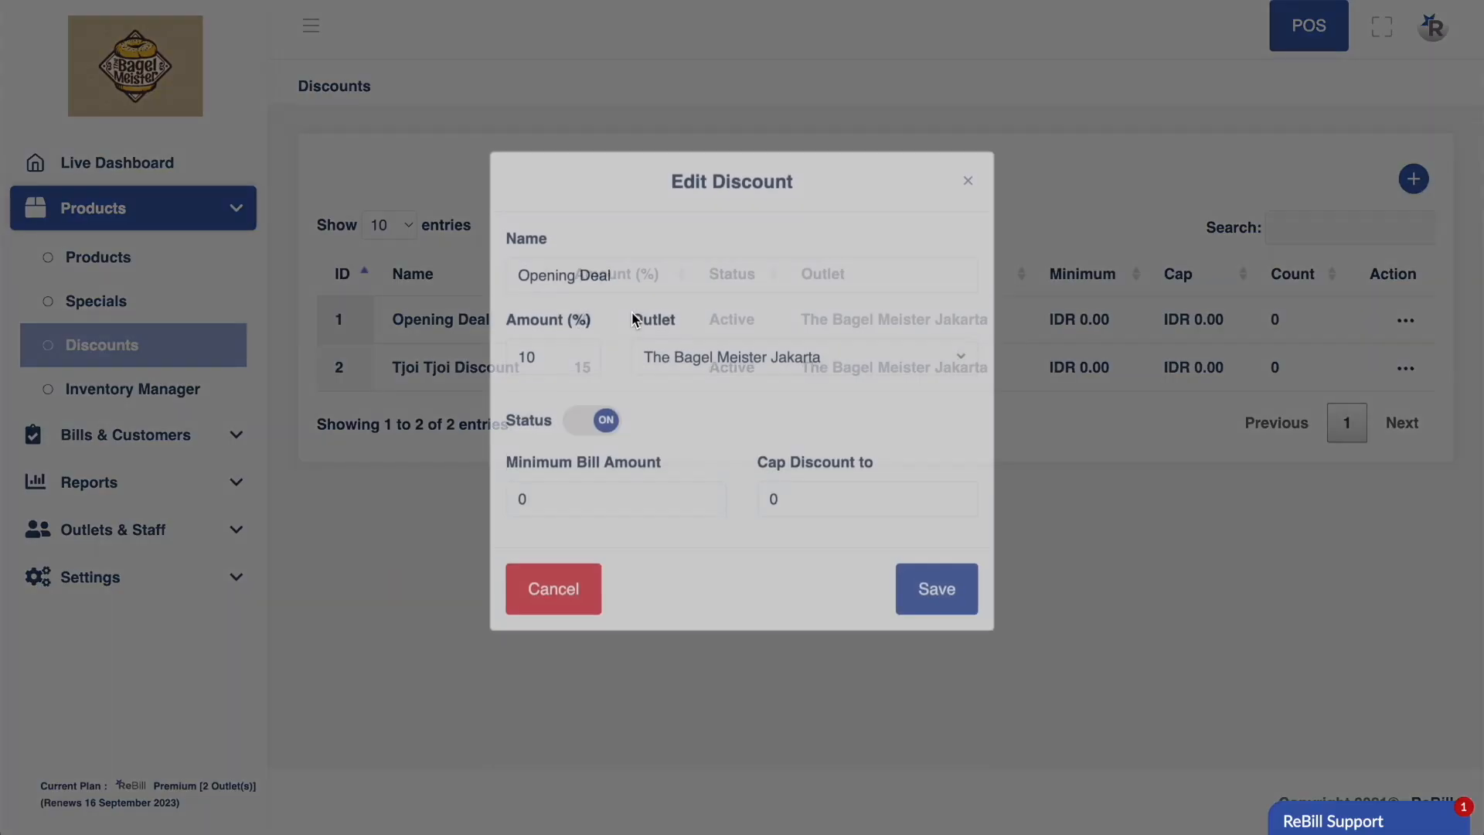
pyautogui.click(565, 513)
pyautogui.write('4000')
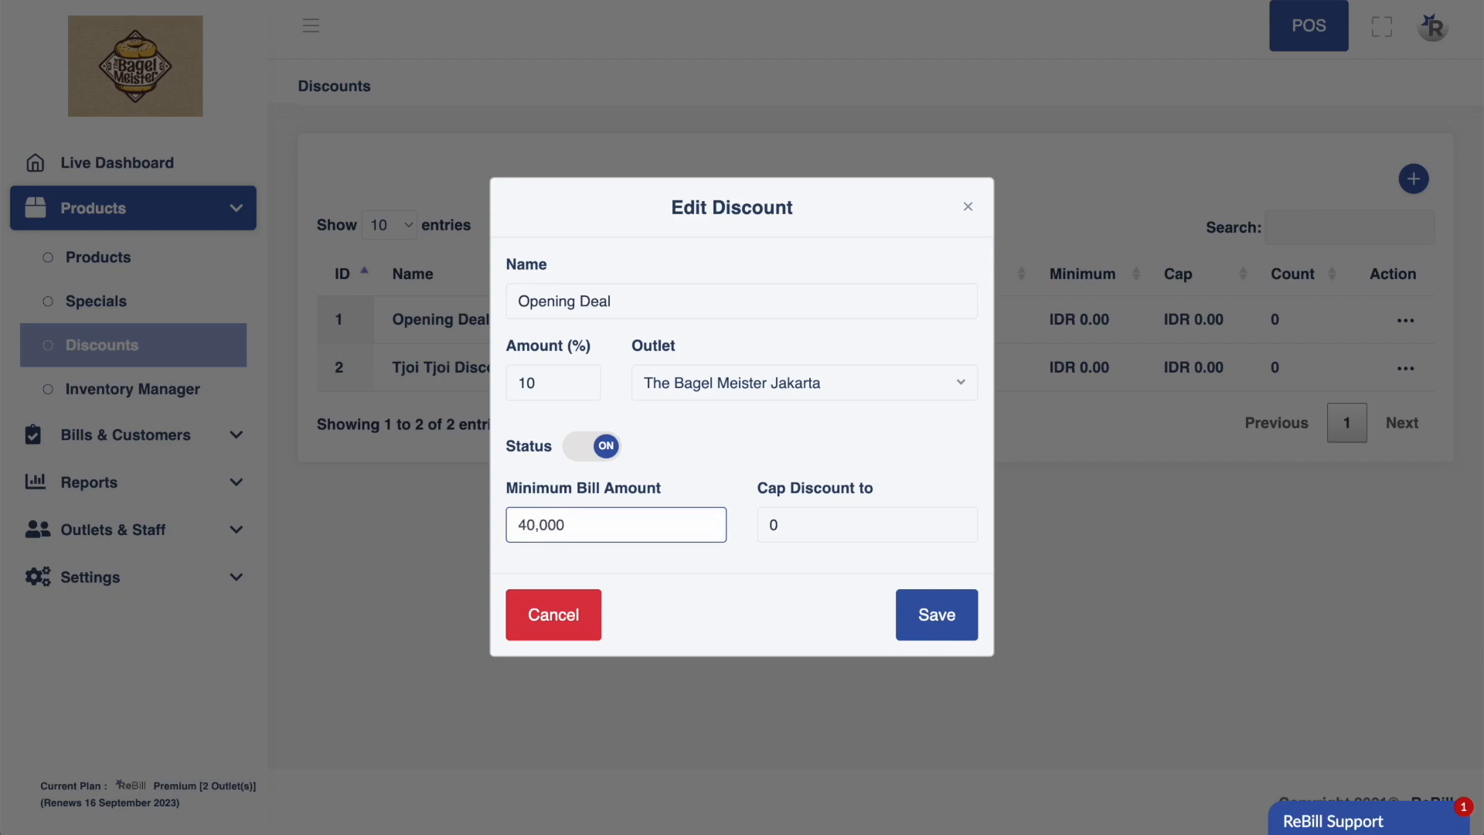
pyautogui.click(832, 536)
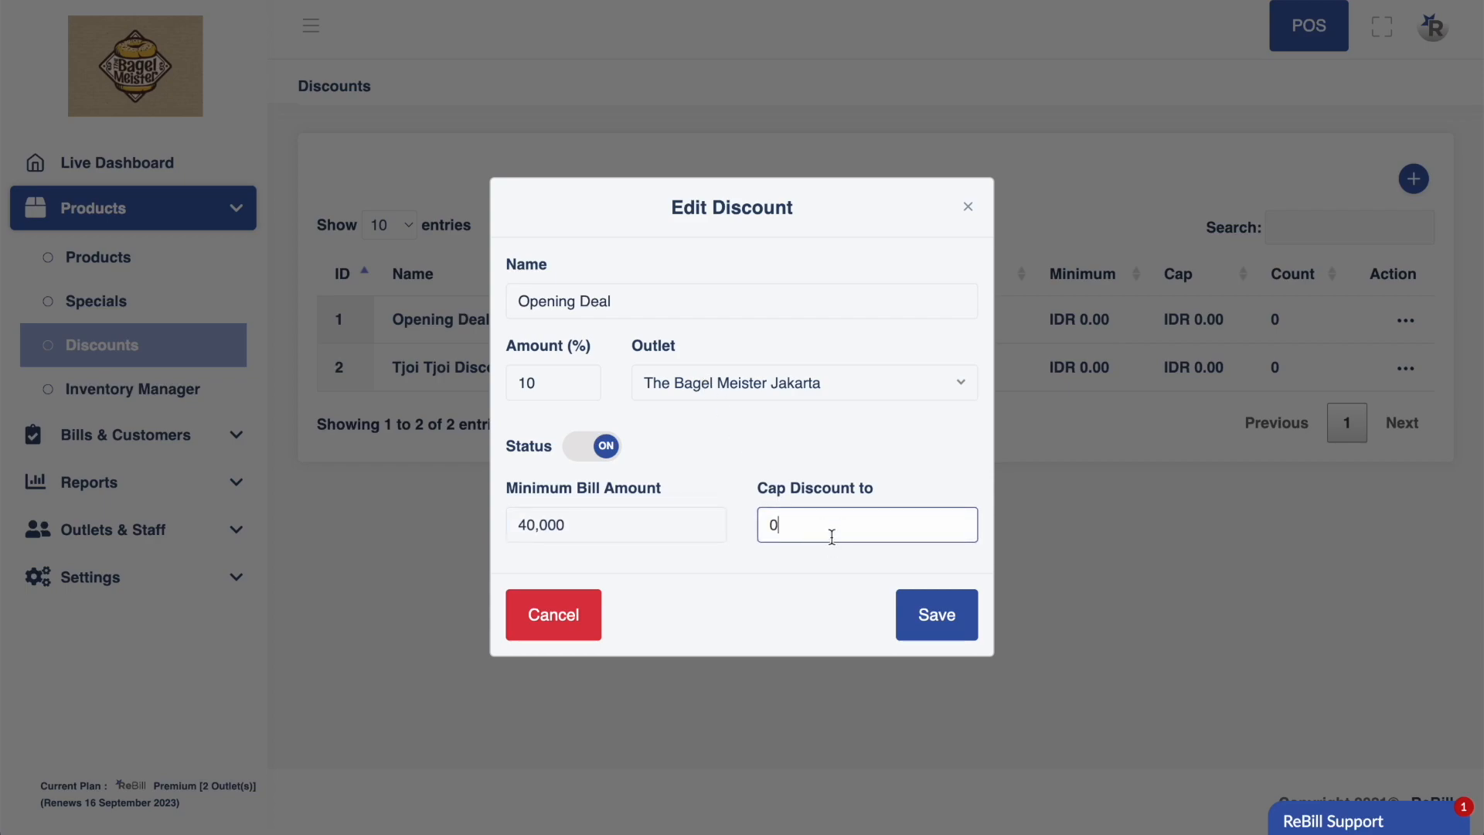
pyautogui.write('2,000')
pyautogui.click(937, 616)
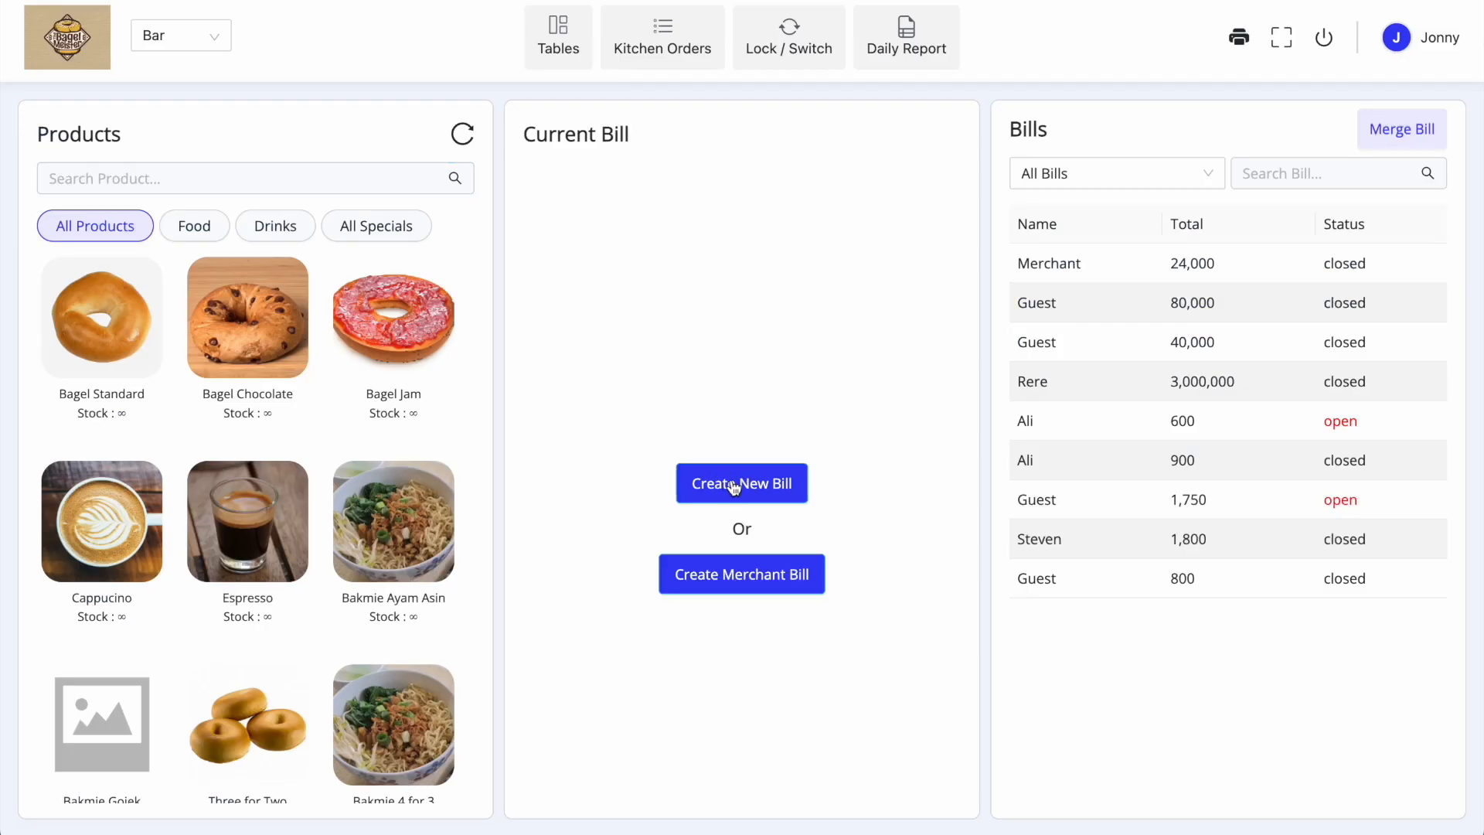
# Create a new guest bill in the POS with one Espresso and one Bagel Standard.
pyautogui.click(731, 480)
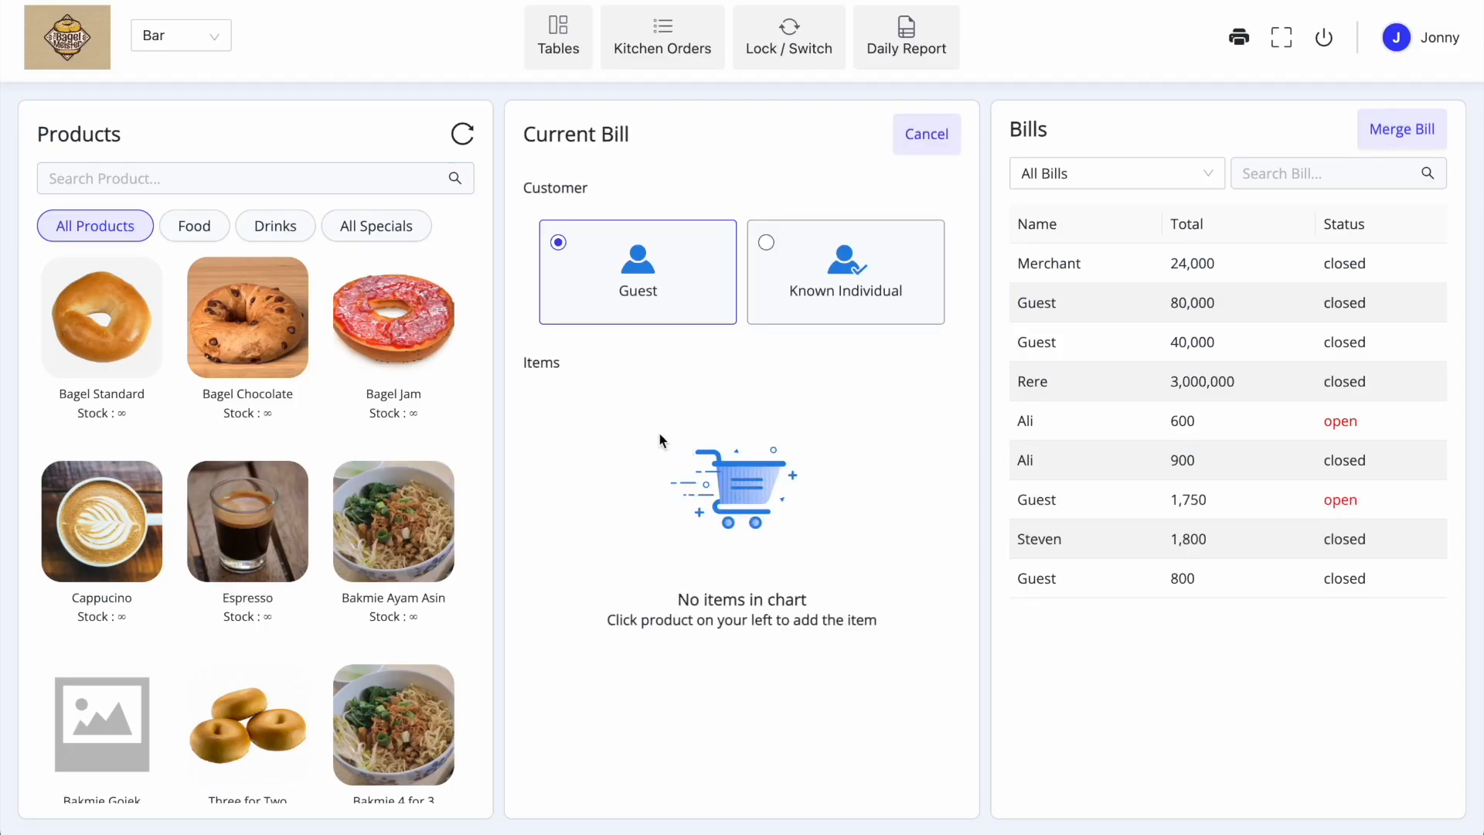
pyautogui.click(230, 533)
pyautogui.click(116, 366)
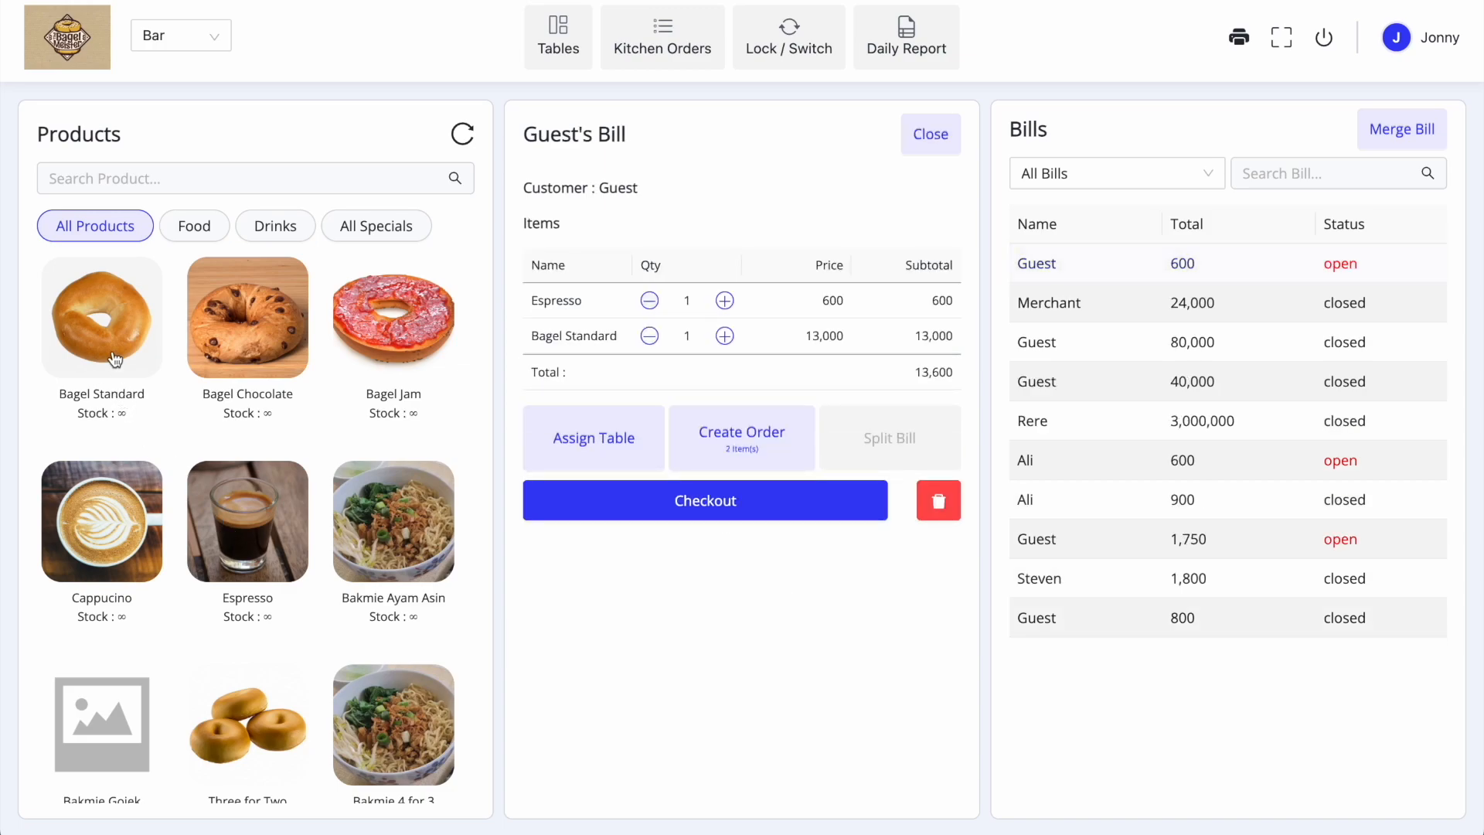
# Raise the guest bill's Bagel Standard quantity to 4 and view the available discounts at checkout without applying any.
pyautogui.click(725, 337)
pyautogui.click(725, 337)
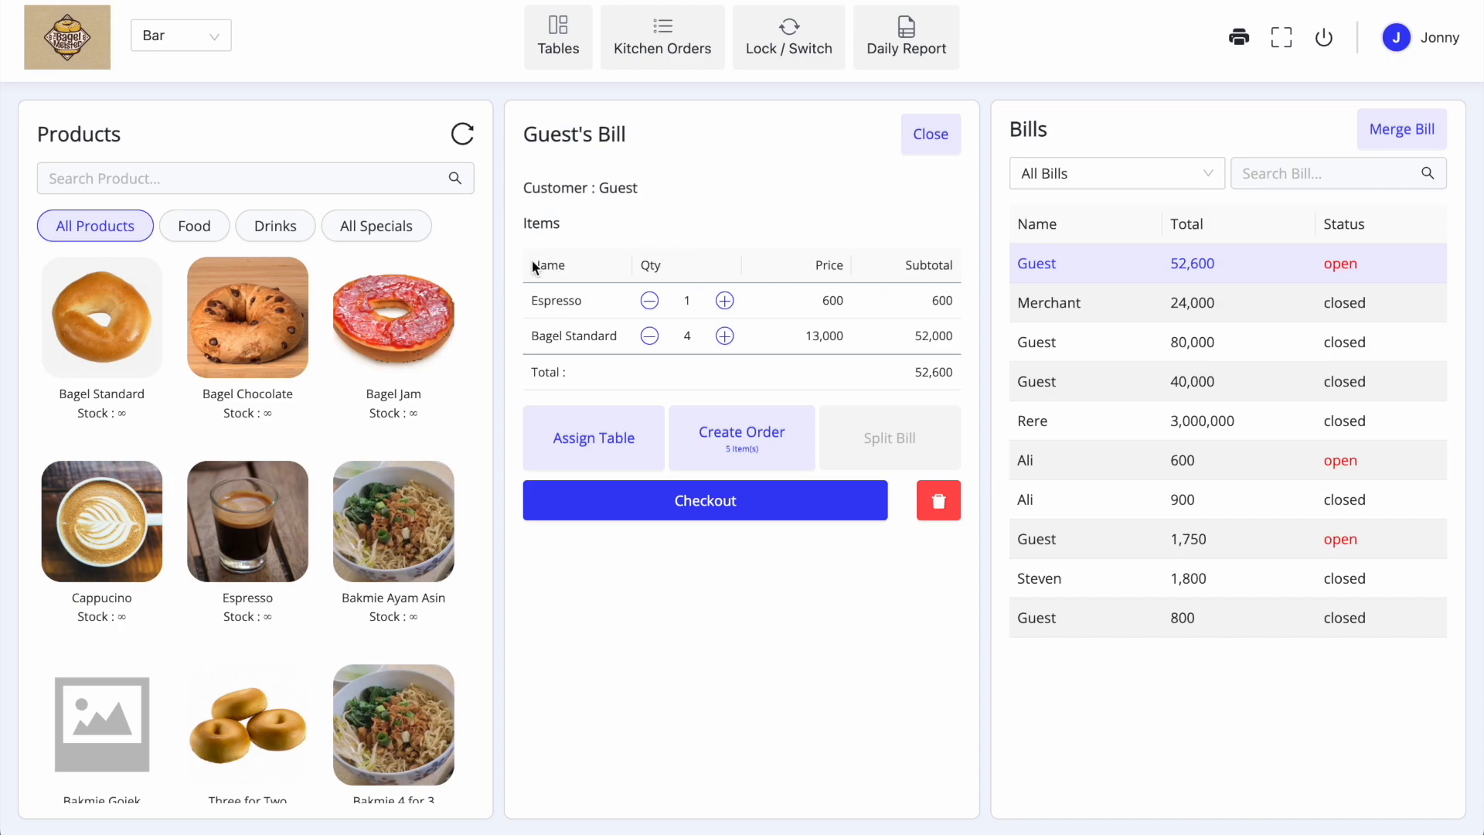
pyautogui.click(709, 510)
pyautogui.click(658, 343)
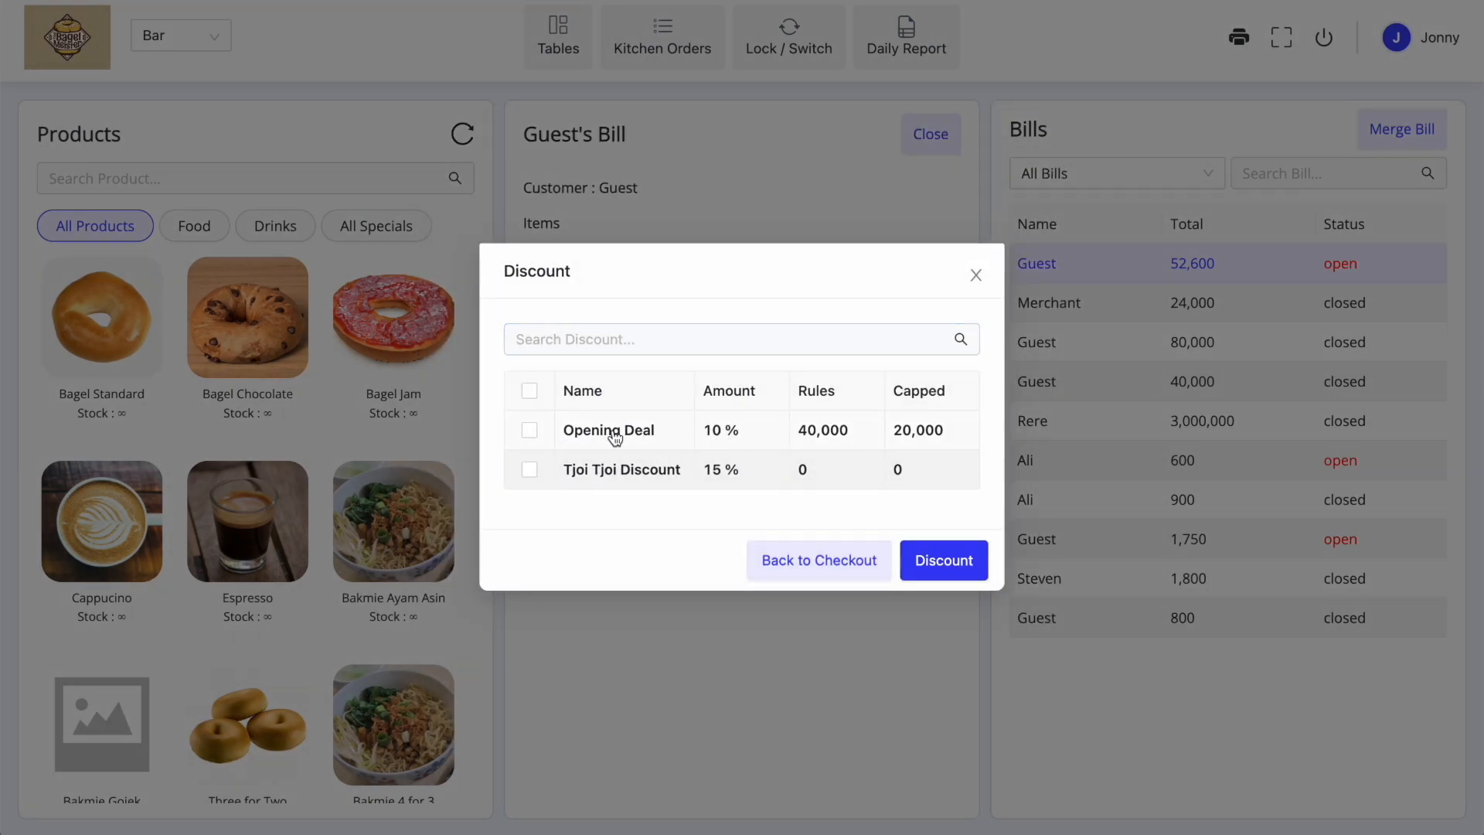
pyautogui.click(818, 569)
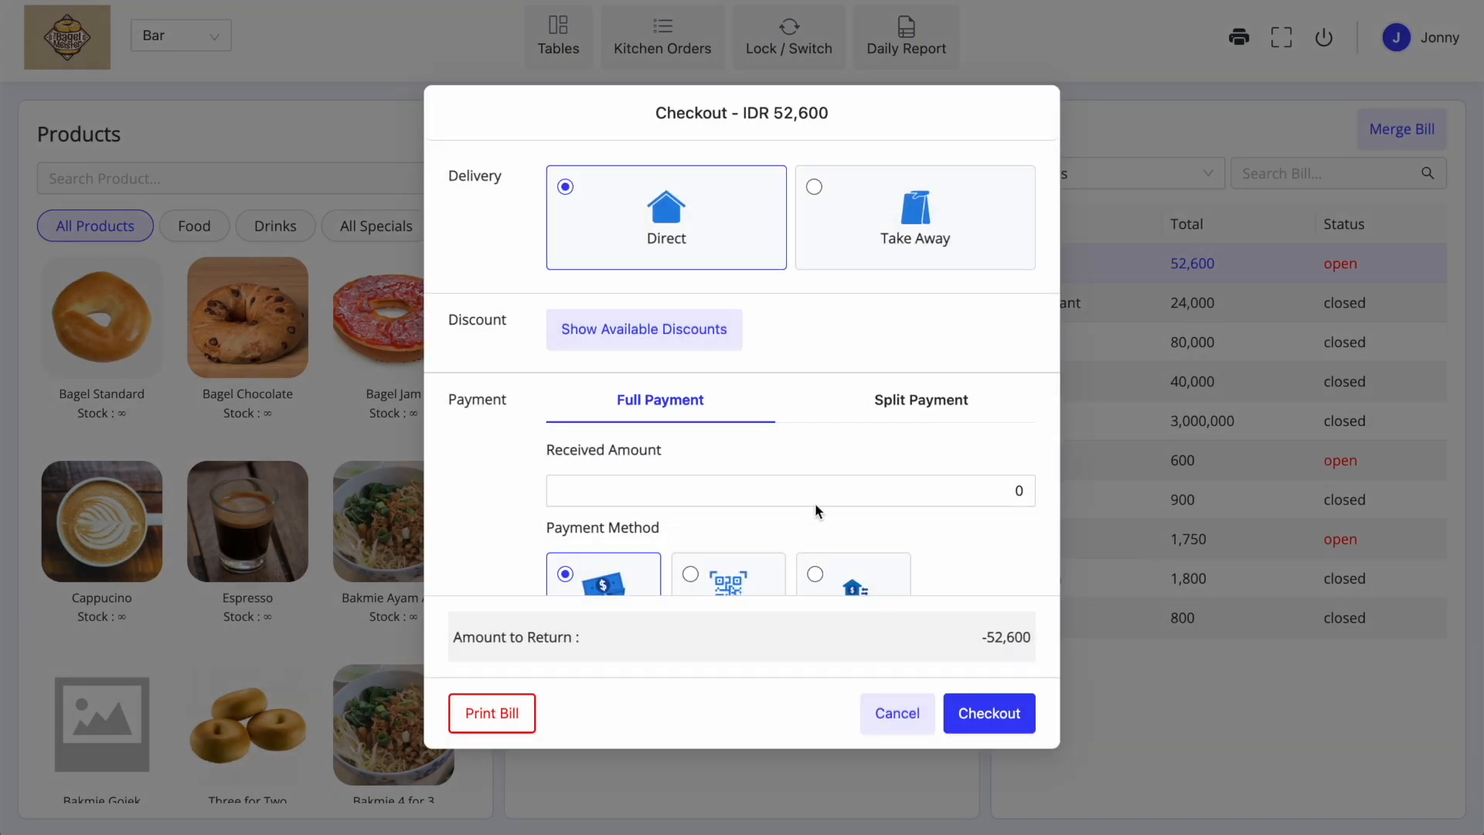
pyautogui.click(896, 715)
# Reduce the Bagel Standard quantity to 2 and remove the Espresso from the guest bill.
pyautogui.click(649, 336)
pyautogui.click(649, 336)
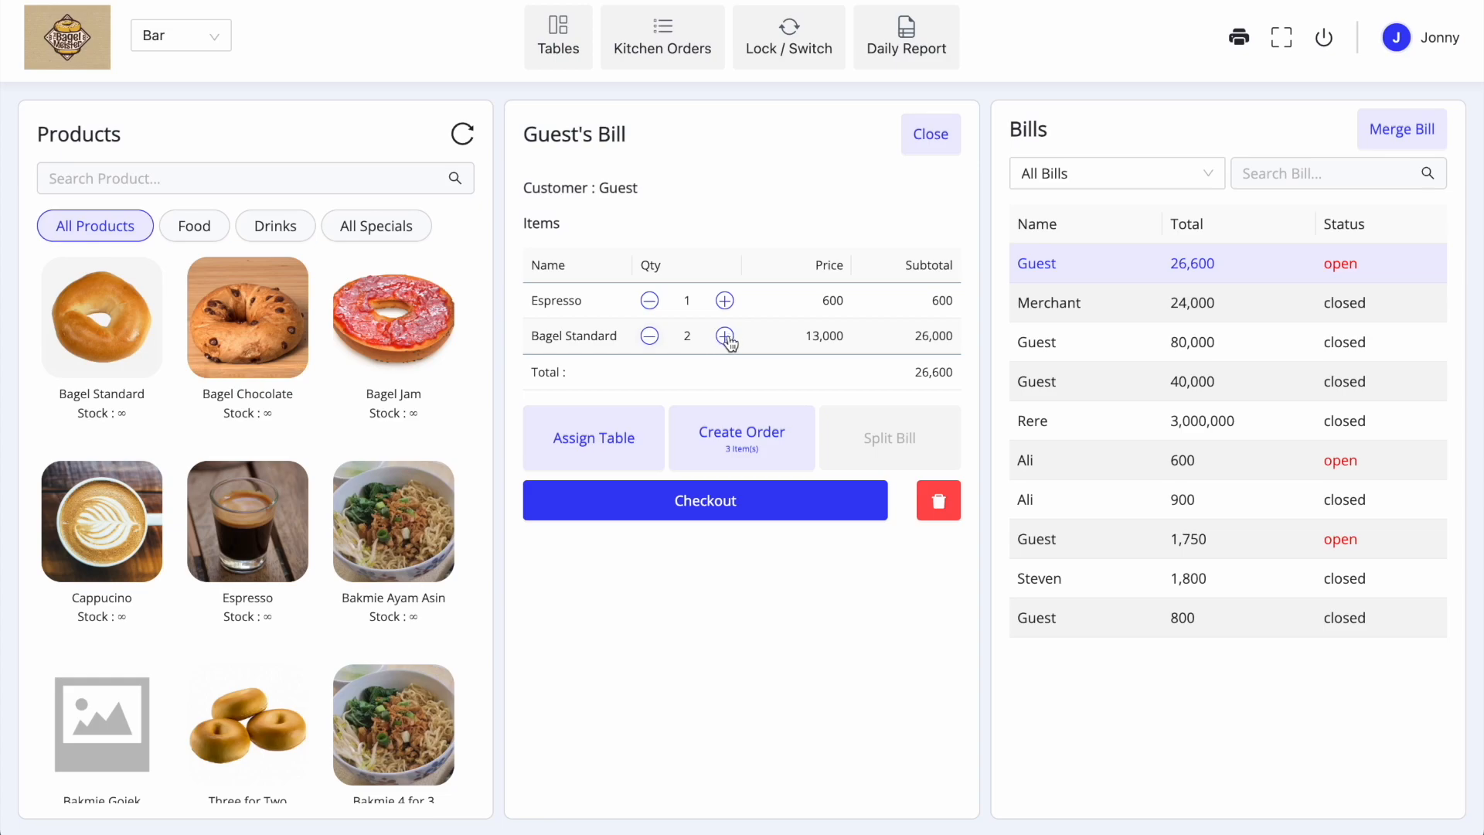
pyautogui.click(649, 301)
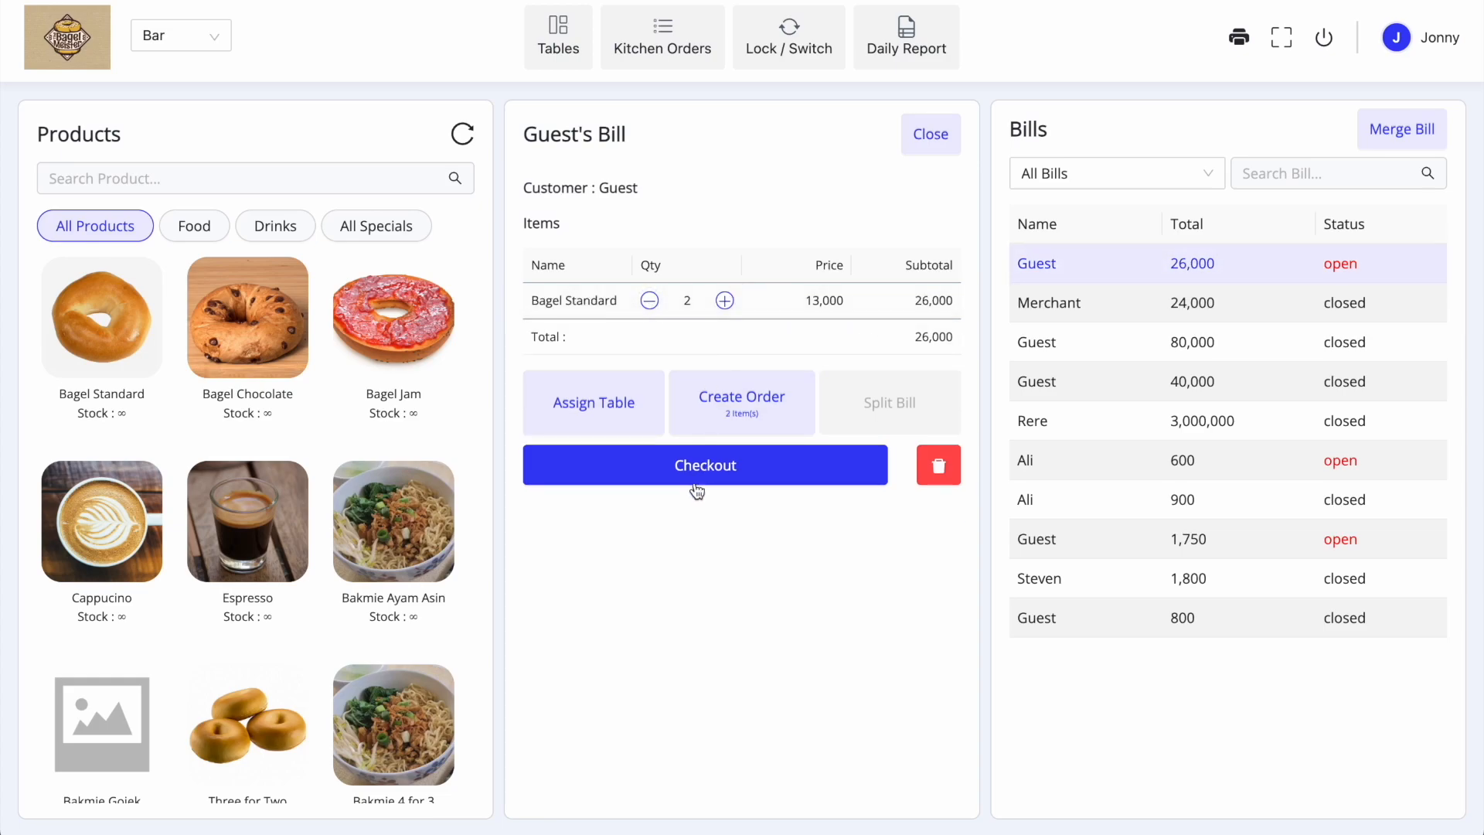
# Check at checkout whether Opening Deal can be selected for the two-bagel bill, then return to the bill without checking out.
pyautogui.click(721, 466)
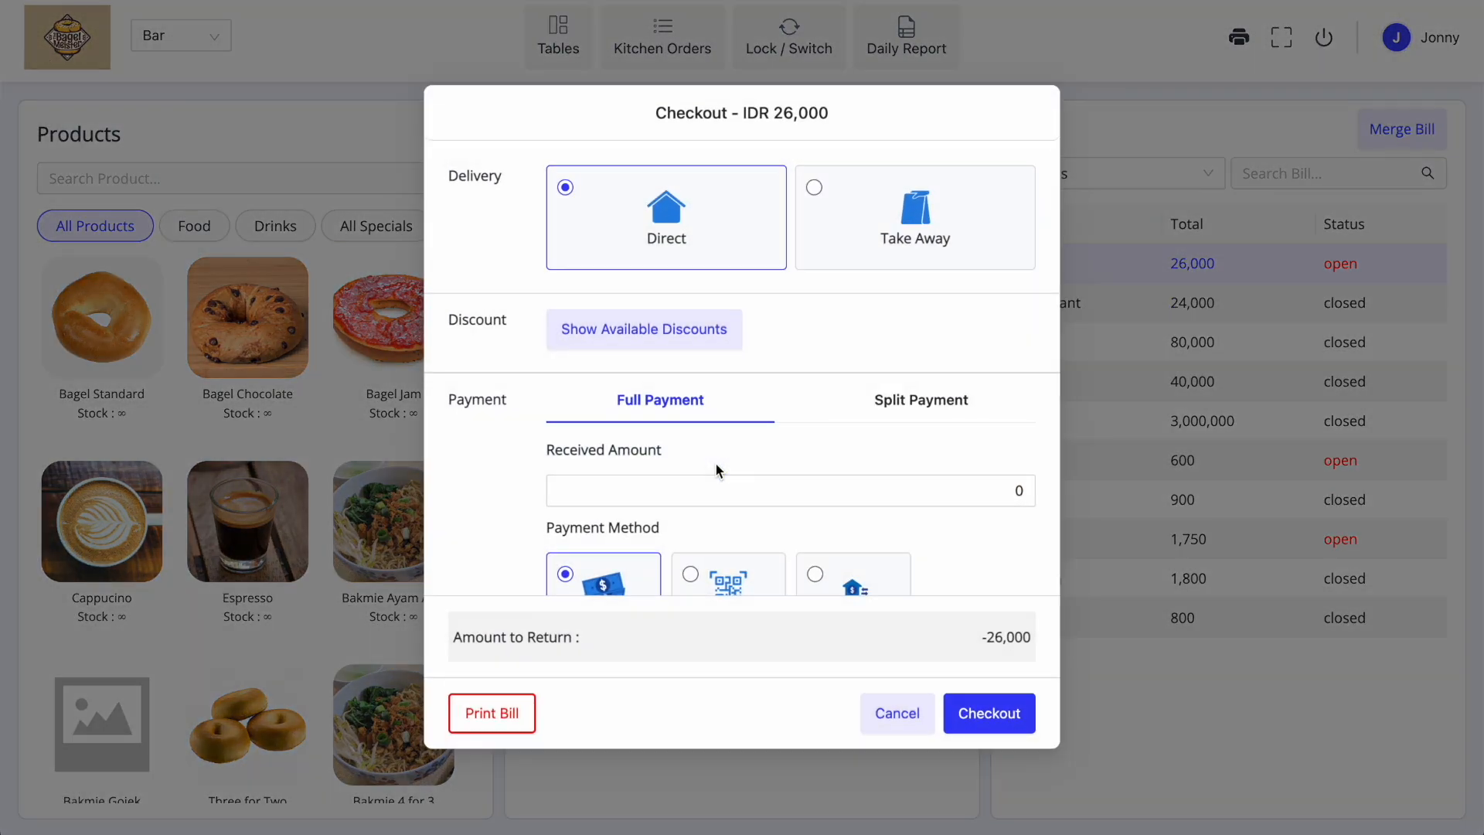
pyautogui.click(649, 329)
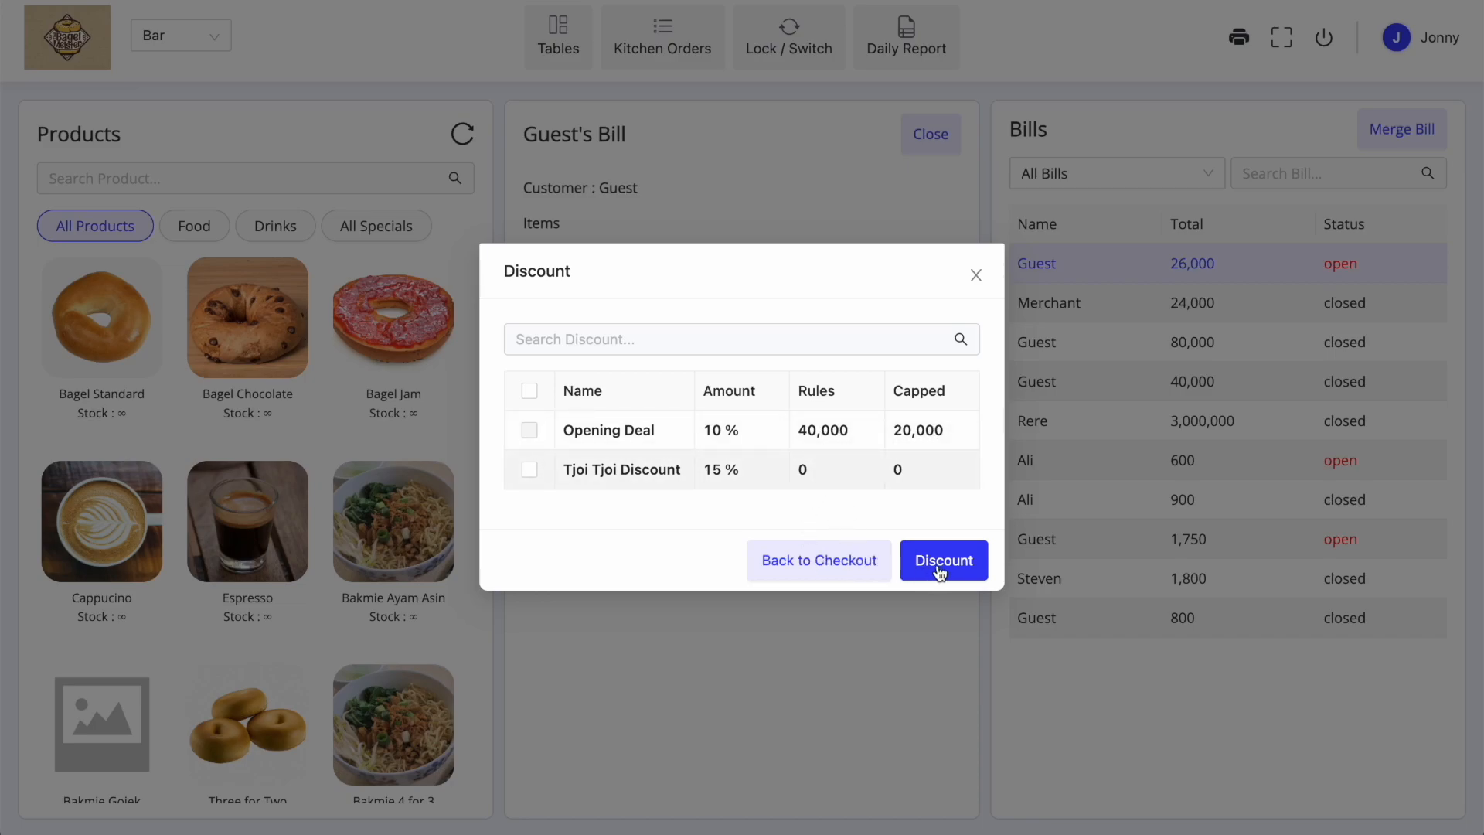
pyautogui.click(837, 562)
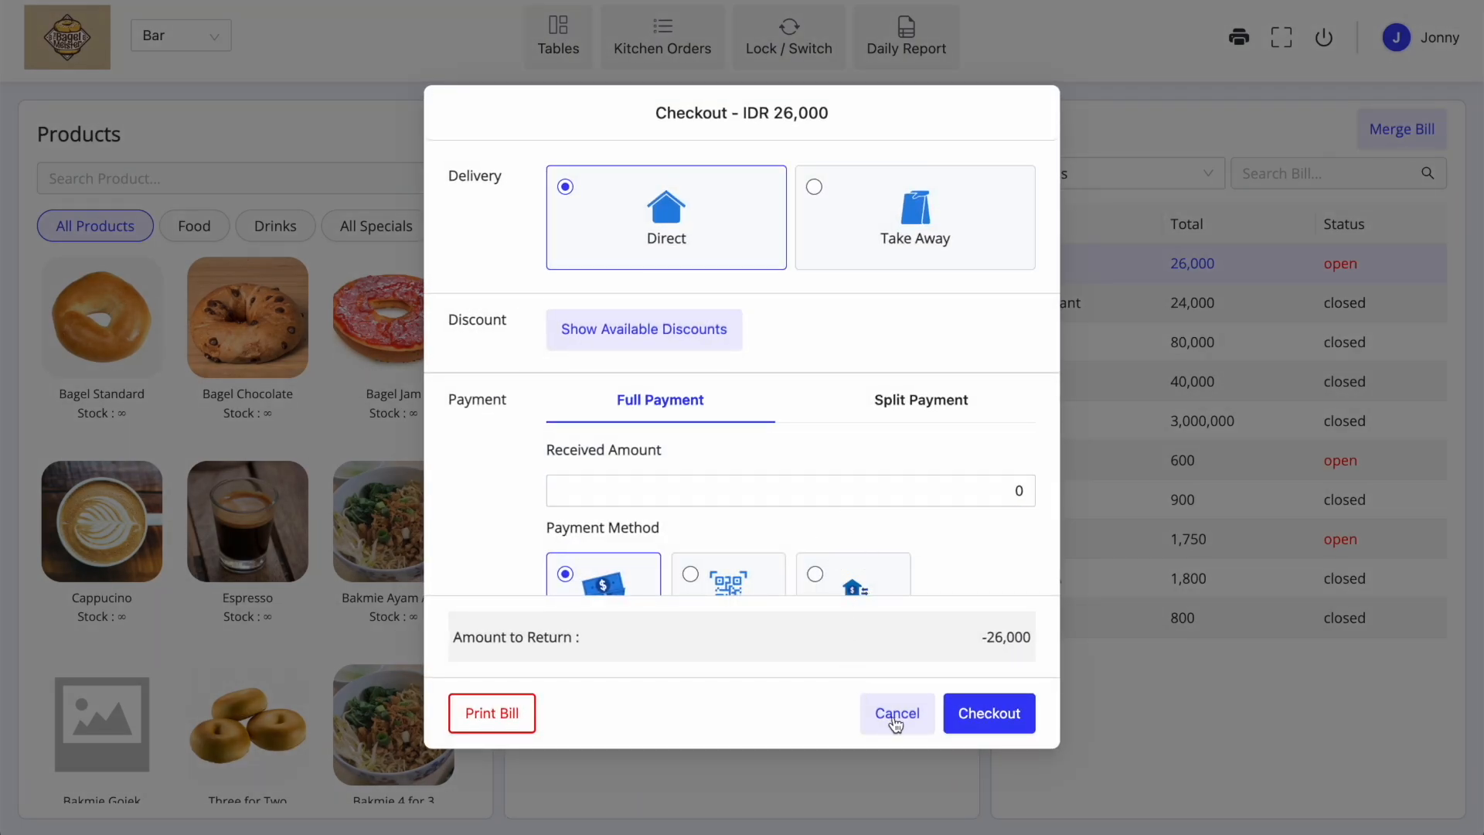
pyautogui.click(892, 711)
# Increase the Bagel Standard quantity on the guest bill to 25.
pyautogui.click(725, 301)
pyautogui.click(724, 301)
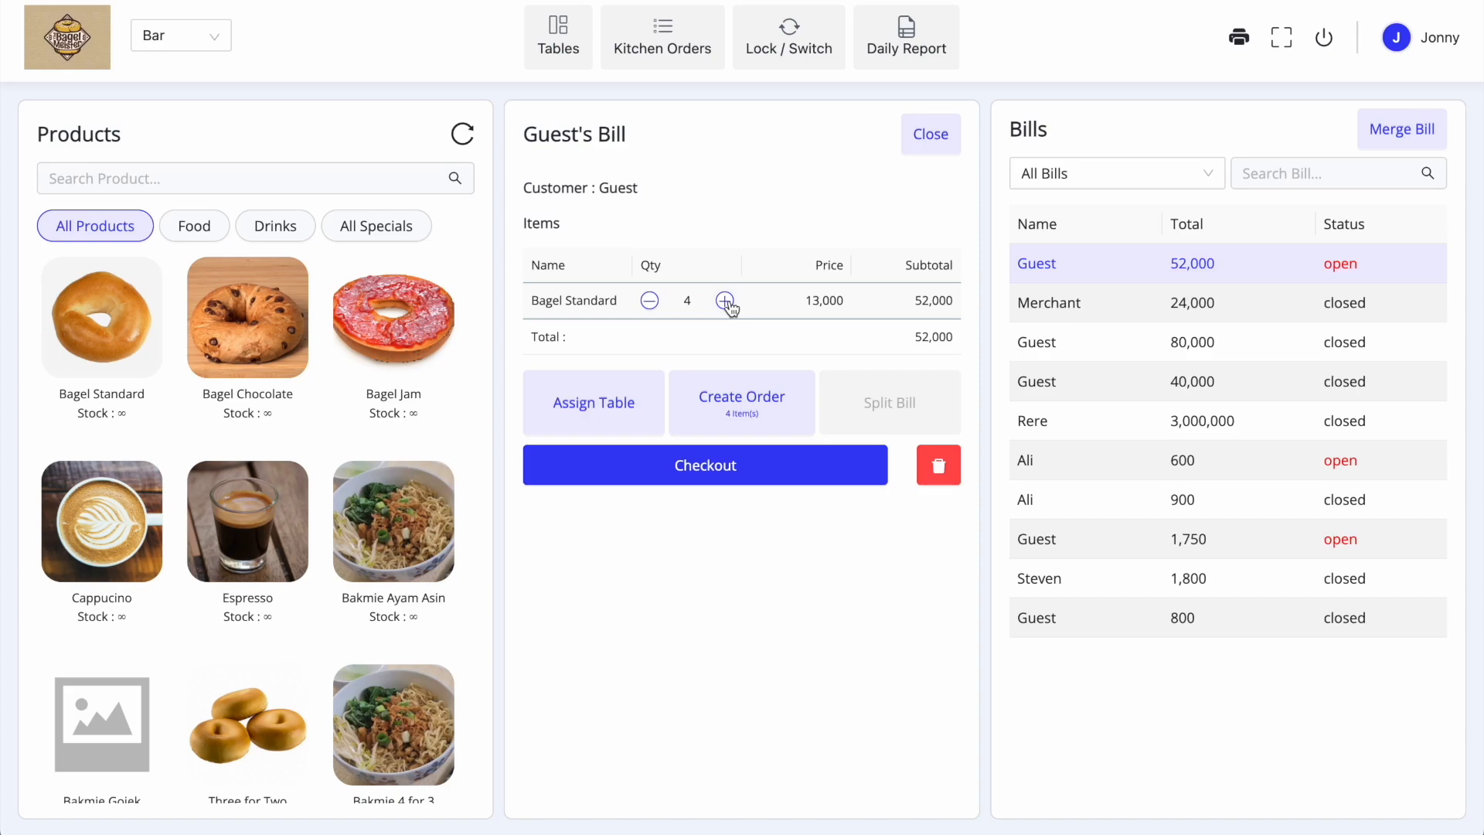
pyautogui.click(725, 301)
pyautogui.click(724, 300)
pyautogui.click(725, 301)
pyautogui.click(724, 301)
pyautogui.click(724, 301)
pyautogui.click(724, 300)
pyautogui.click(724, 301)
pyautogui.click(725, 301)
pyautogui.click(725, 301)
pyautogui.click(724, 301)
pyautogui.click(725, 301)
pyautogui.click(725, 300)
pyautogui.click(725, 301)
pyautogui.click(725, 300)
pyautogui.click(724, 301)
pyautogui.click(724, 301)
pyautogui.click(725, 301)
pyautogui.click(724, 301)
pyautogui.click(724, 301)
pyautogui.click(724, 301)
pyautogui.click(725, 301)
# Start checkout of the guest bill and apply the 10% Opening Deal discount.
pyautogui.click(739, 462)
pyautogui.click(656, 340)
pyautogui.click(530, 430)
pyautogui.click(944, 564)
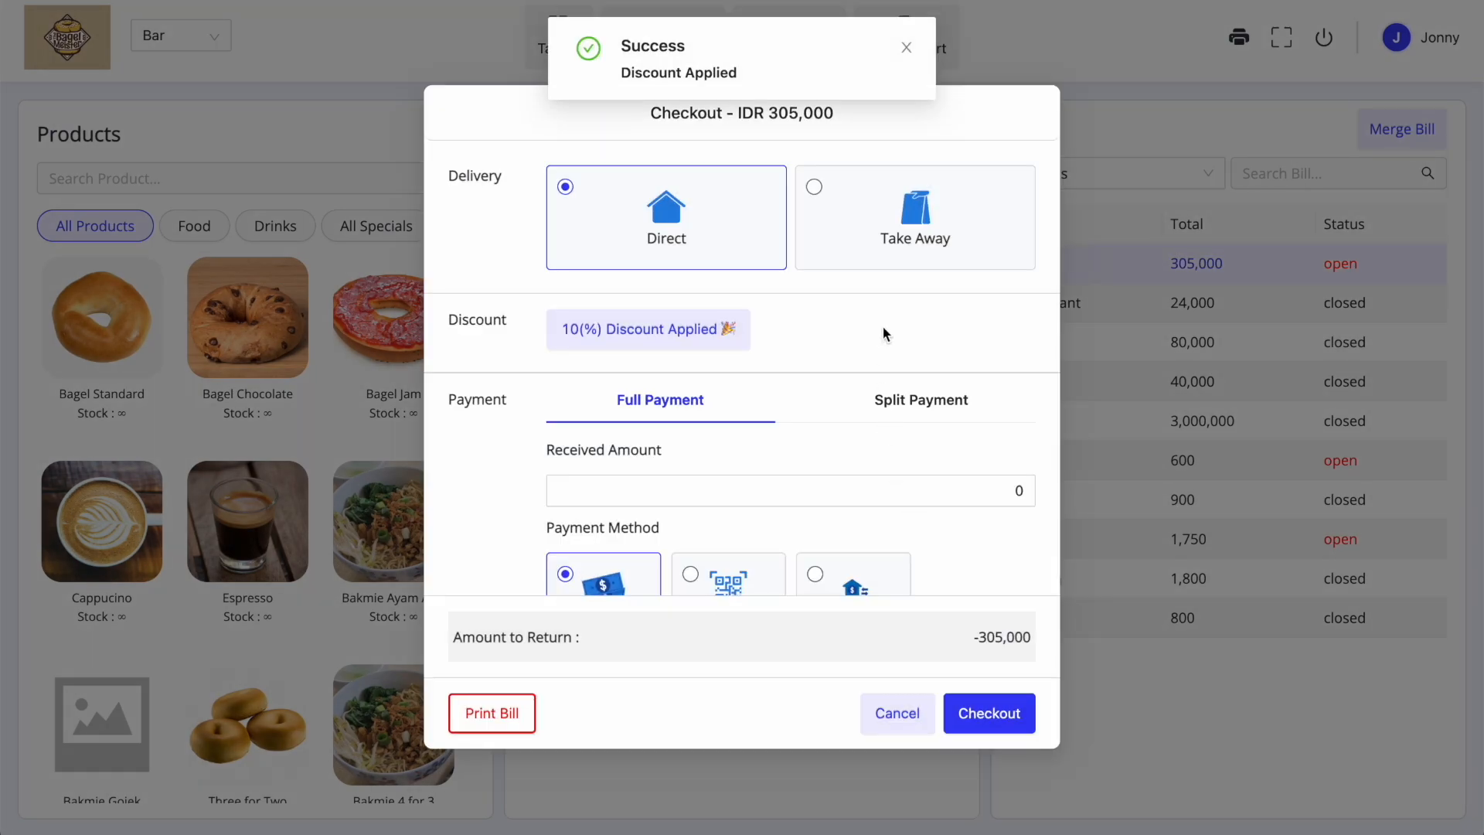
# Check out the discounted bill as a direct, full cash payment for the full amount, and close the finished bill.
pyautogui.scroll(-1, 883, 327)
pyautogui.scroll(1, 842, 456)
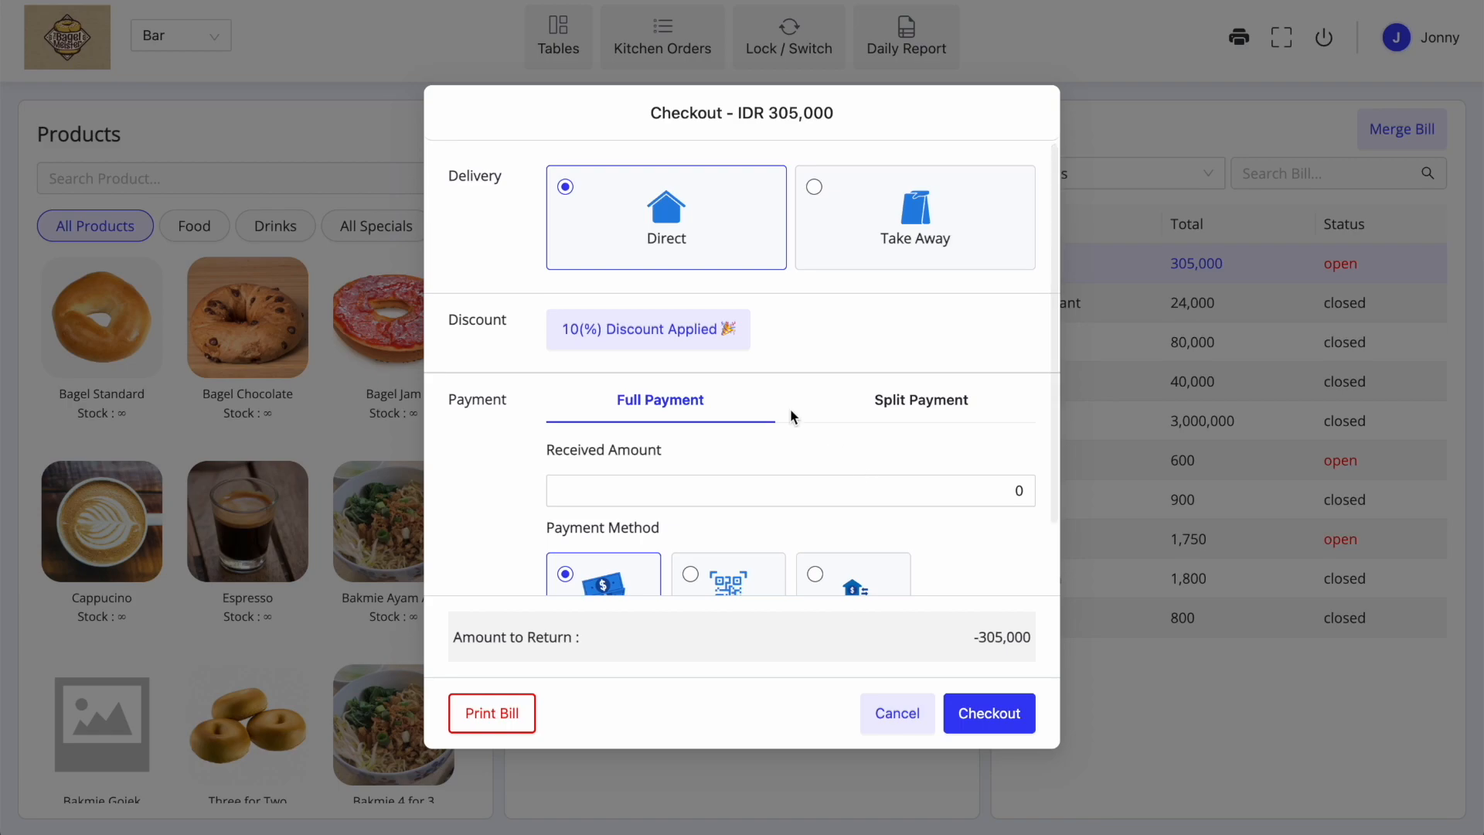
pyautogui.scroll(-1, 831, 411)
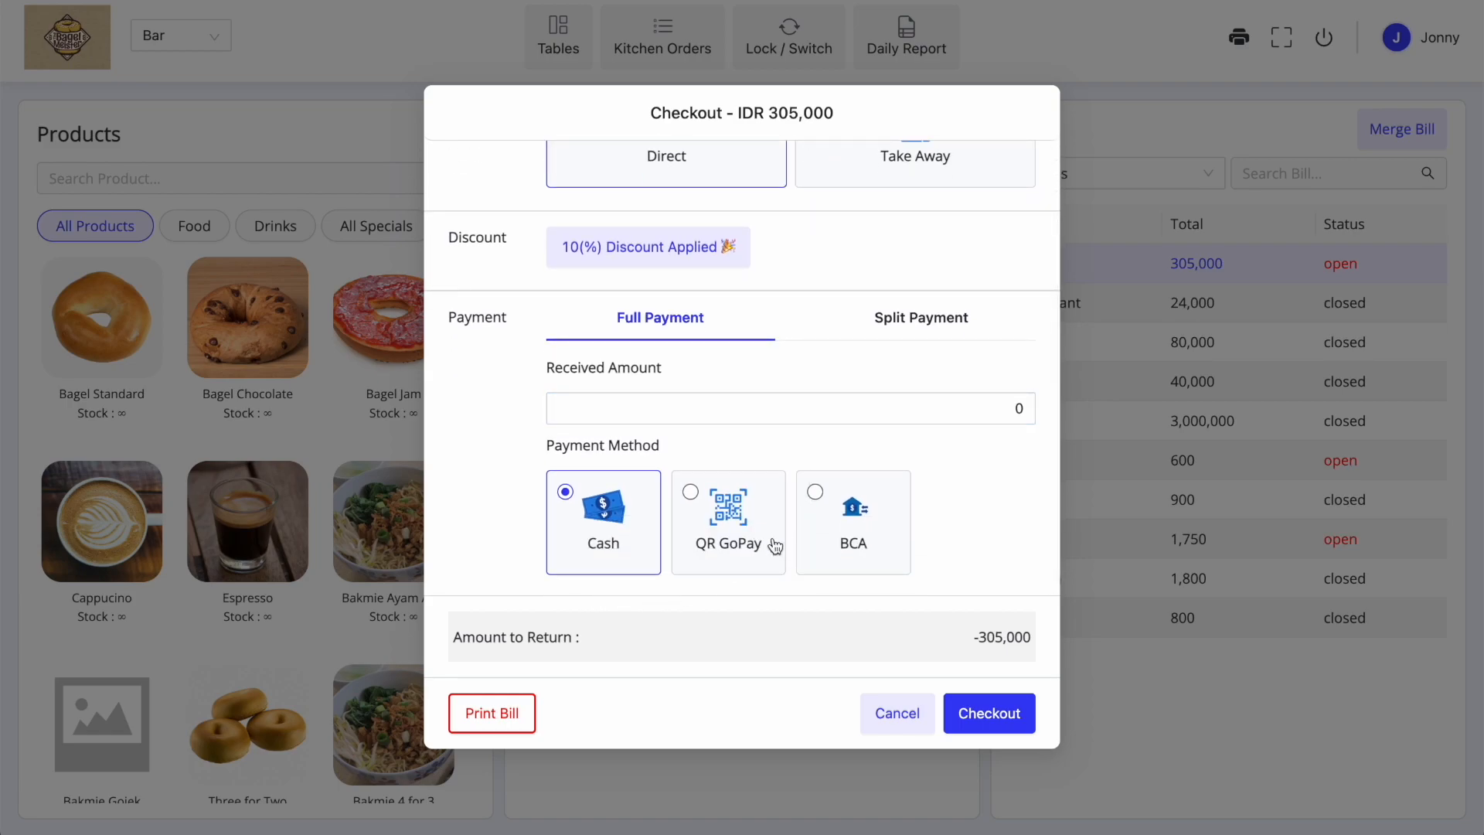
pyautogui.click(990, 713)
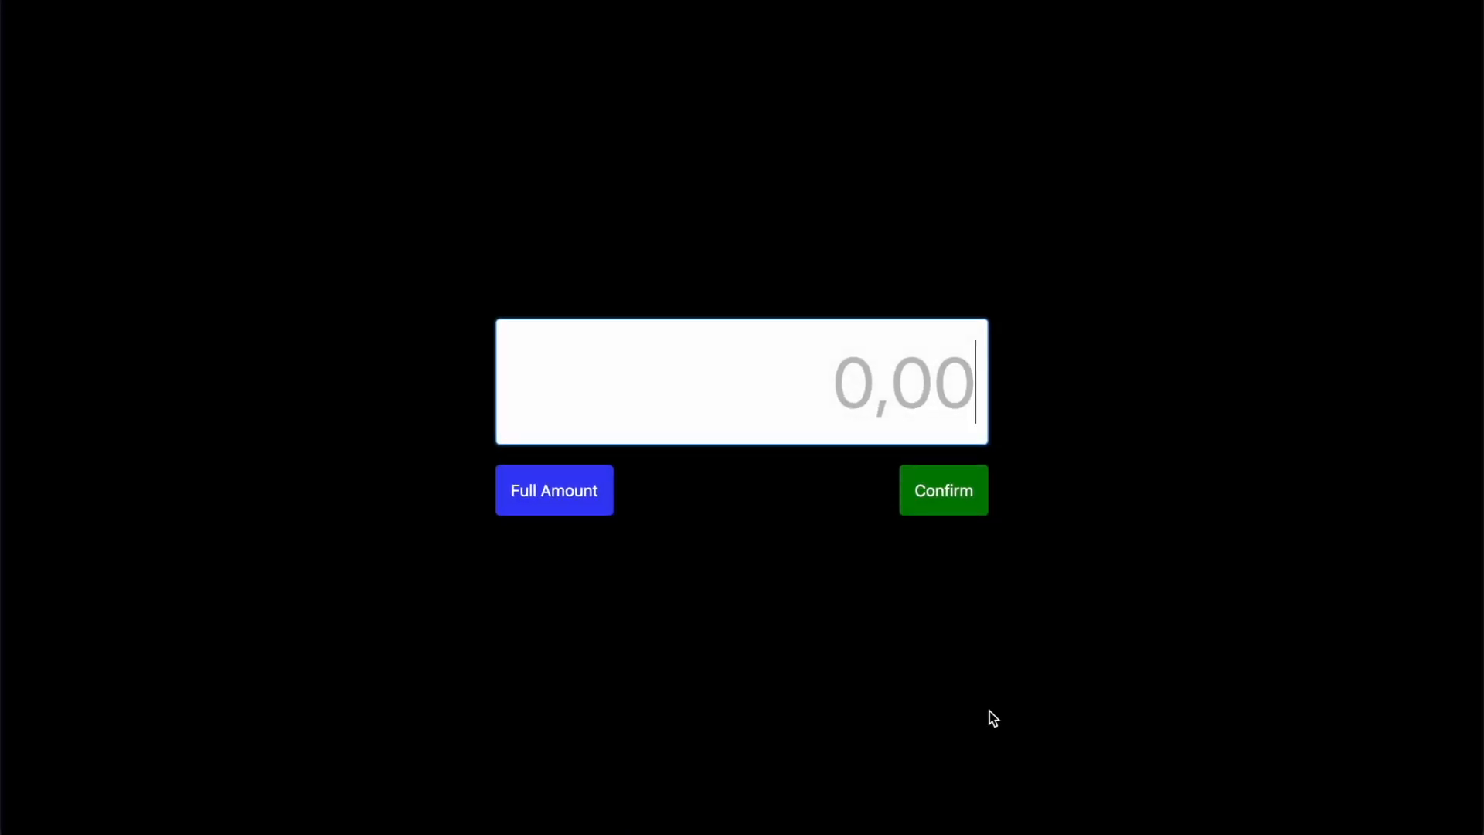
pyautogui.click(604, 501)
pyautogui.click(950, 492)
pyautogui.click(987, 713)
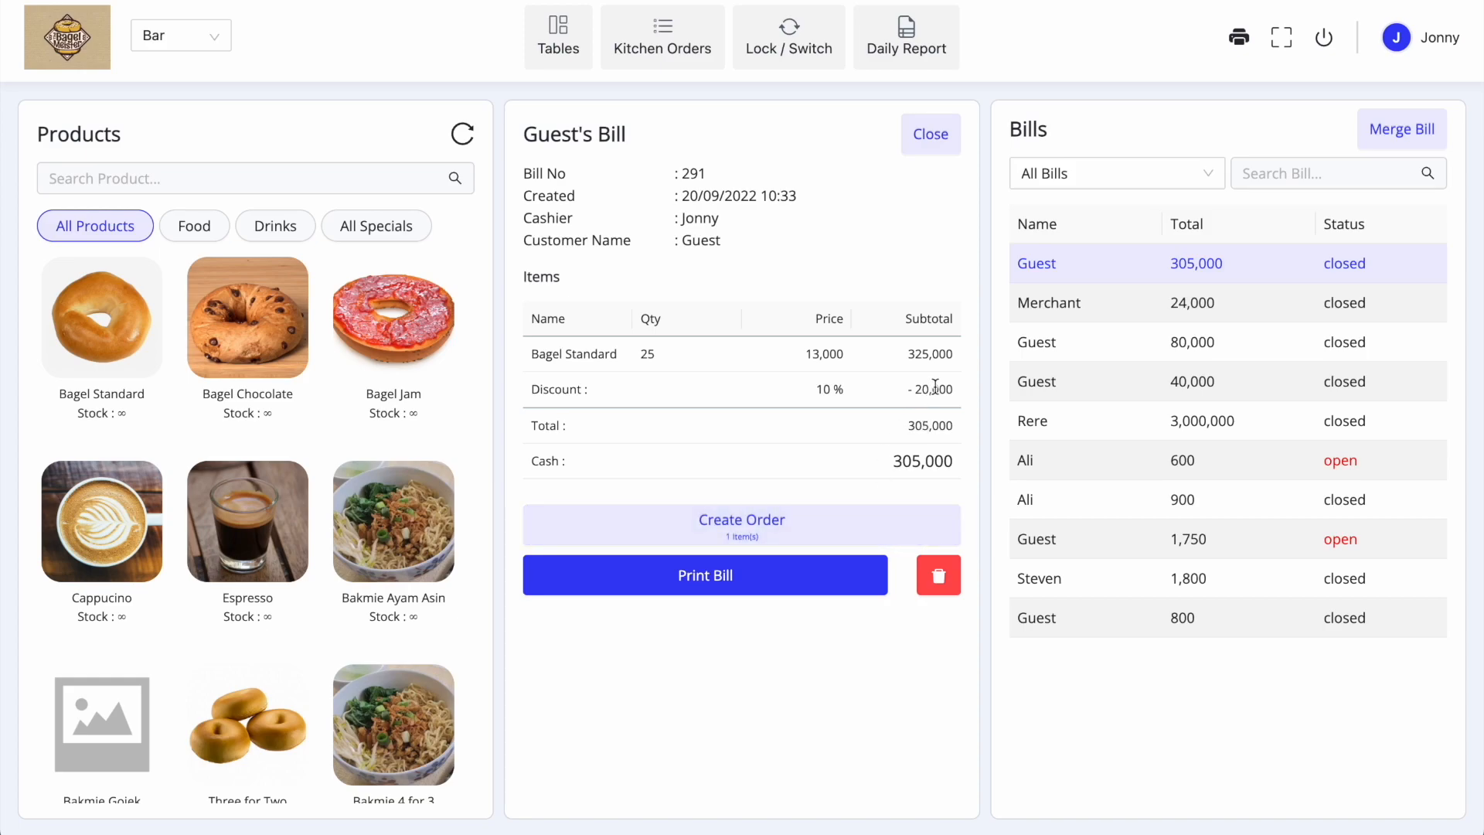
pyautogui.click(935, 138)
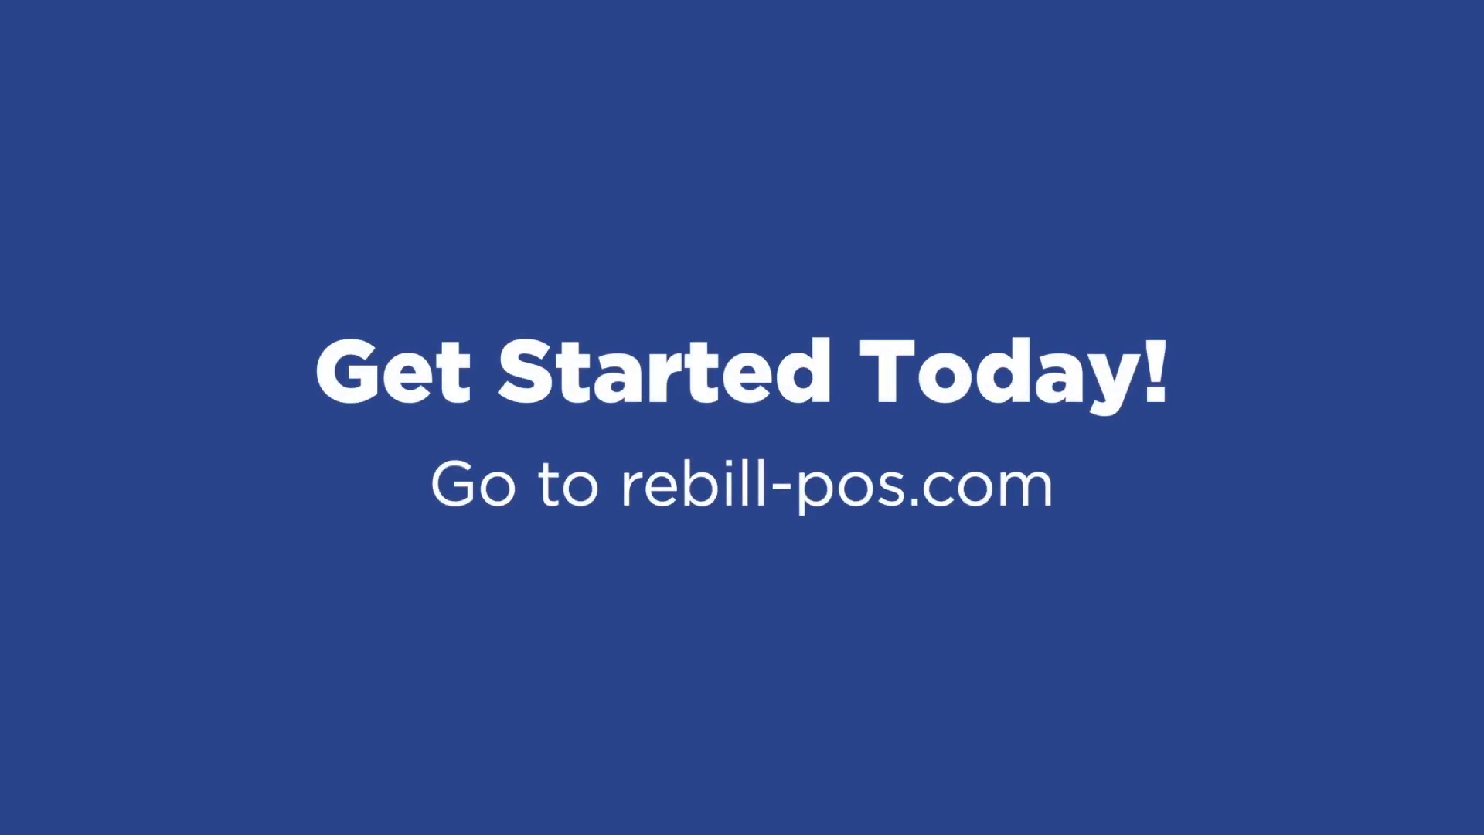